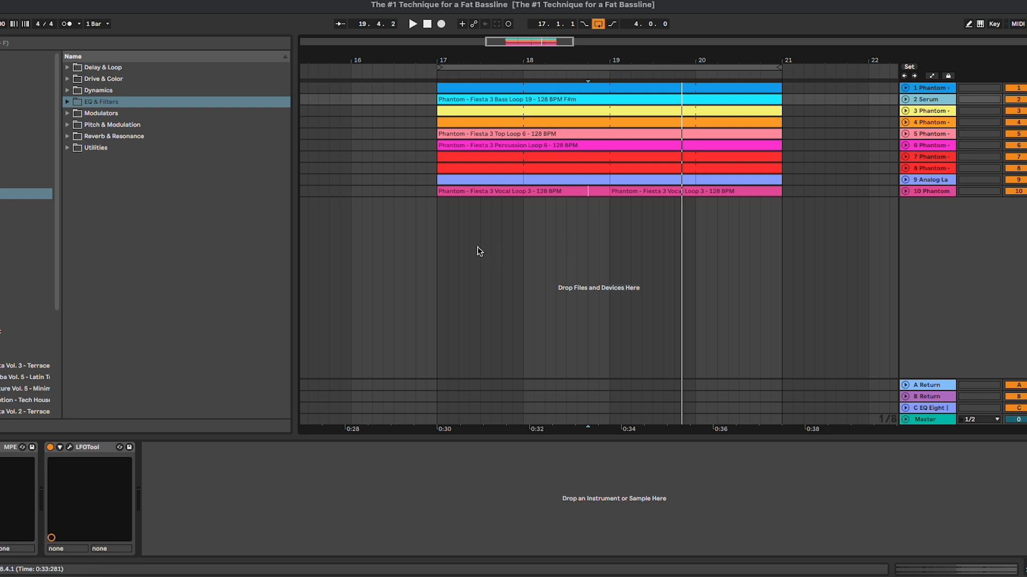
Play the loop from bar 17, unfold the Serum track and inspect the notes of its bass clip
left_click(436, 215)
key("space")
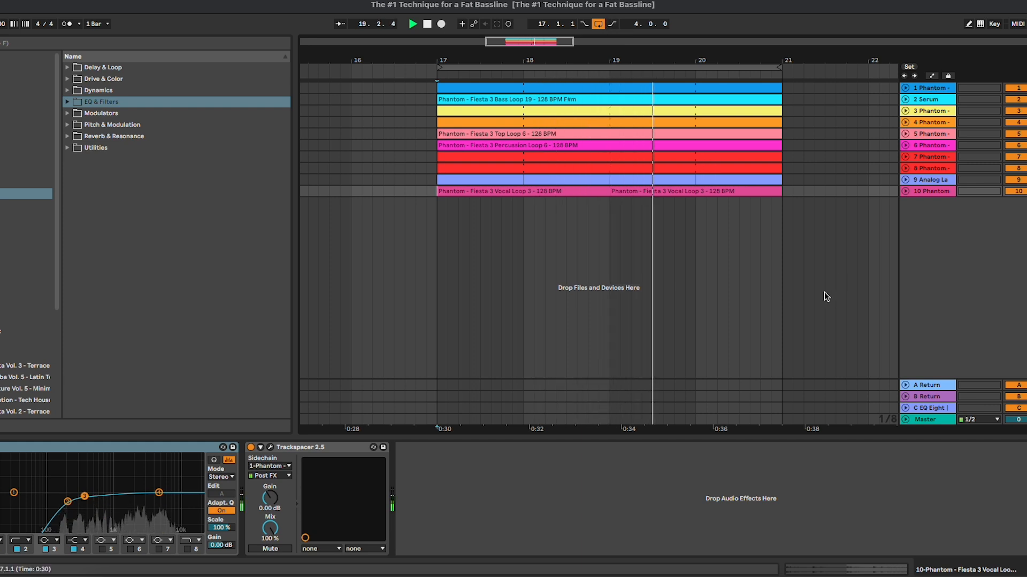
left_click(927, 103)
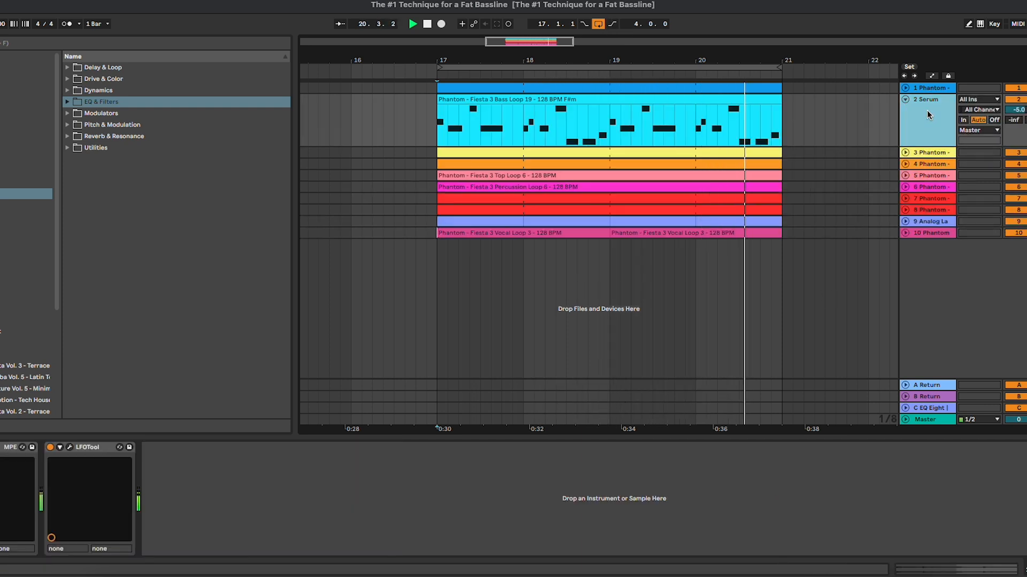
left_click(770, 123)
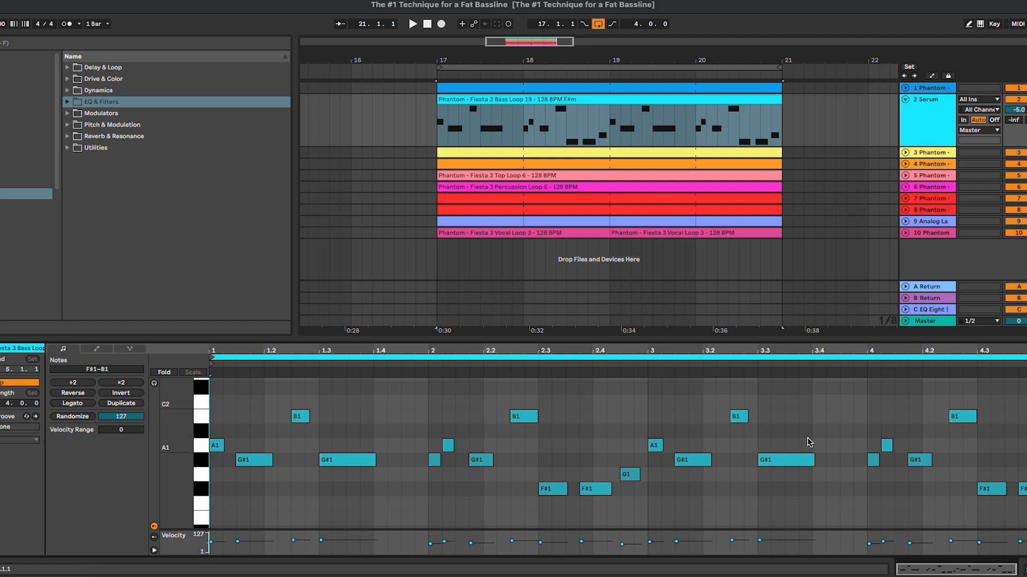
Inspect the Serum bass patch and the LFOTool settings in the Serum track's device chain
left_click(933, 119)
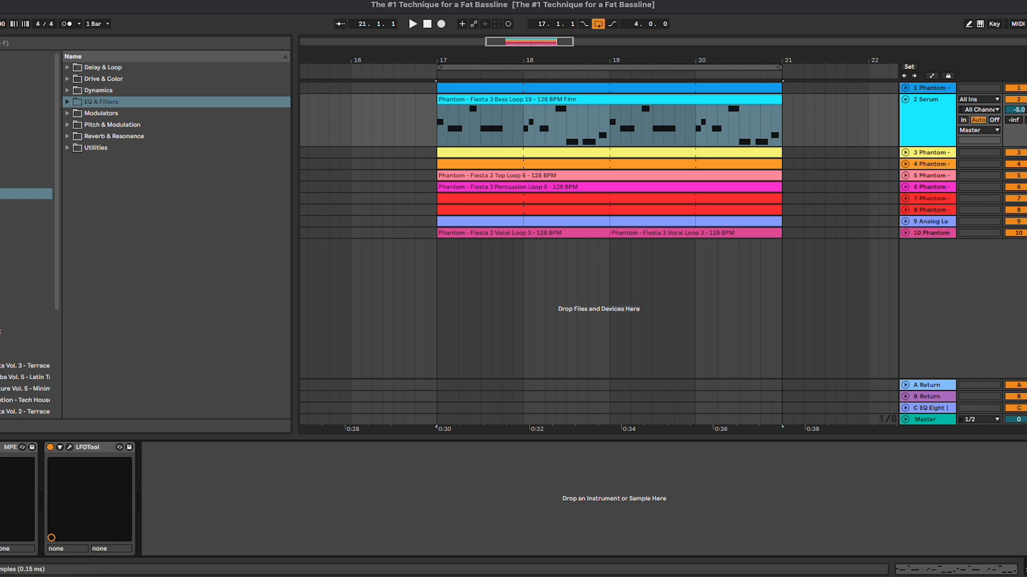
left_click(666, 117)
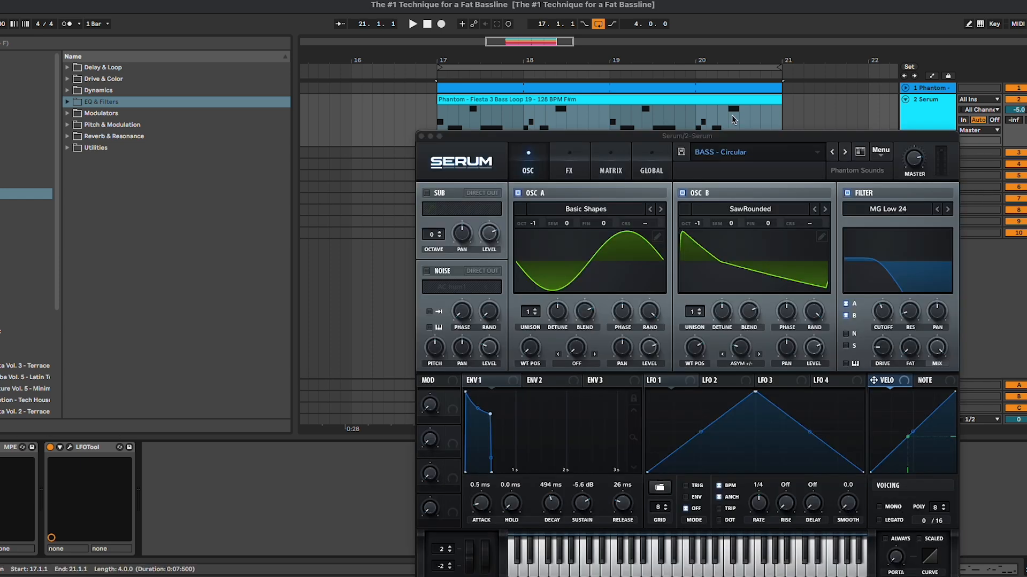
left_click_drag(731, 137, 642, 81)
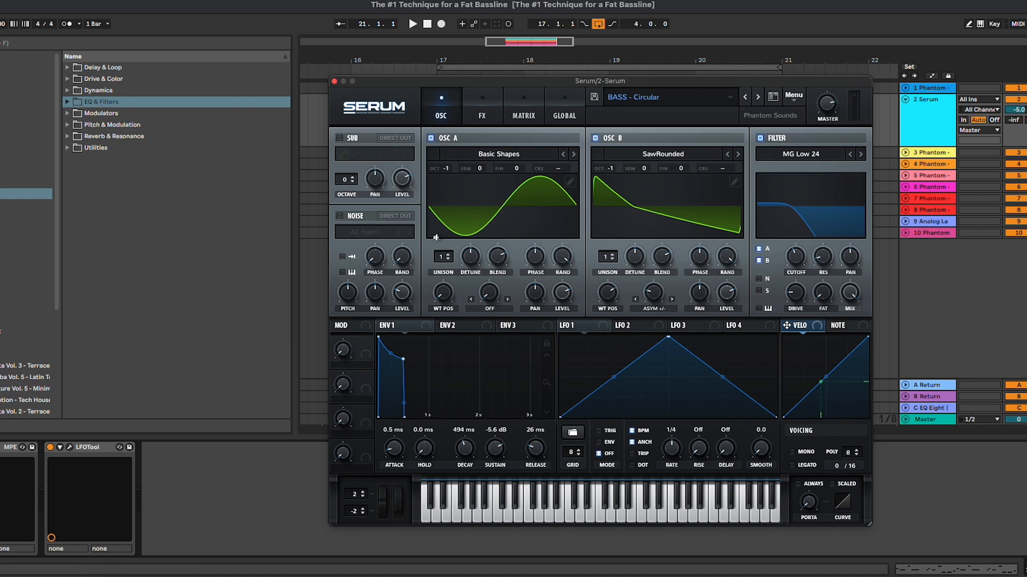
left_click(334, 80)
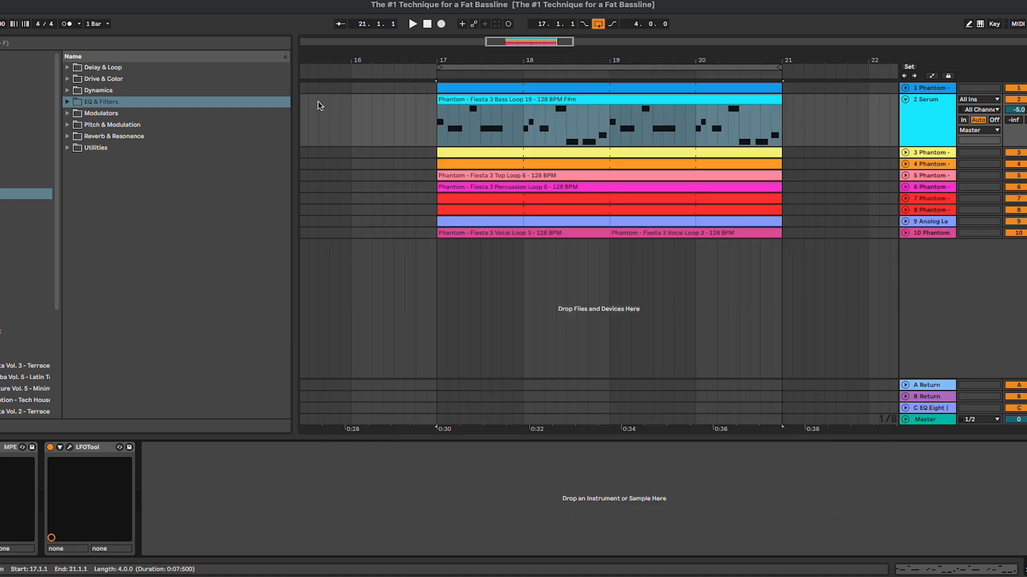
left_click(70, 447)
left_click_drag(426, 208, 433, 207)
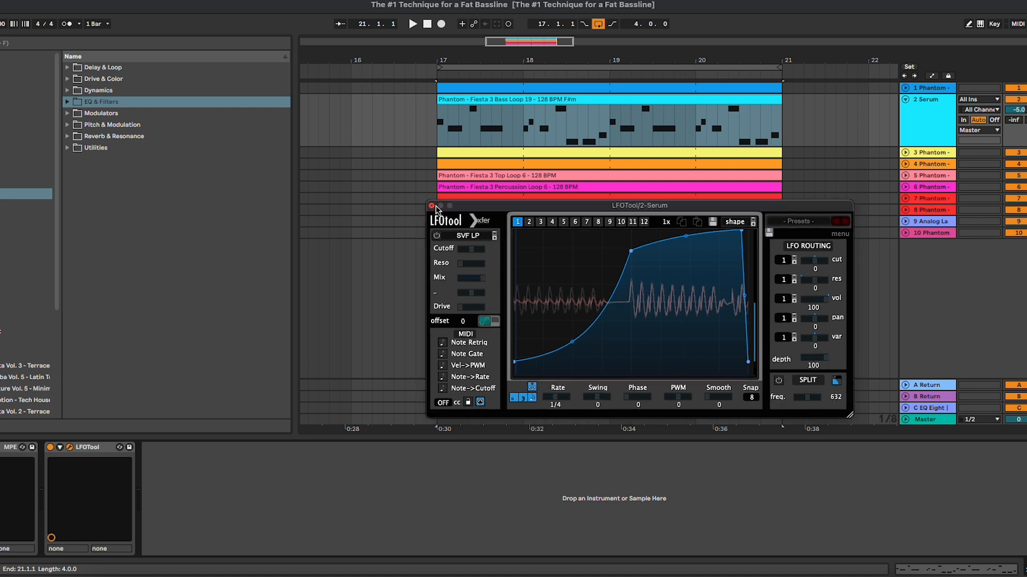
left_click(433, 207)
left_click(586, 129)
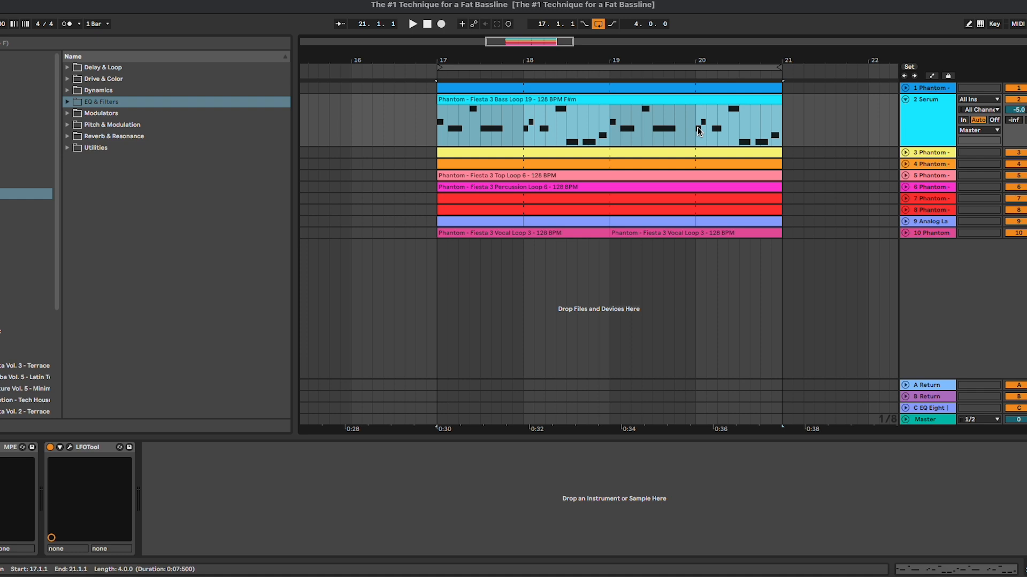
left_click(925, 121)
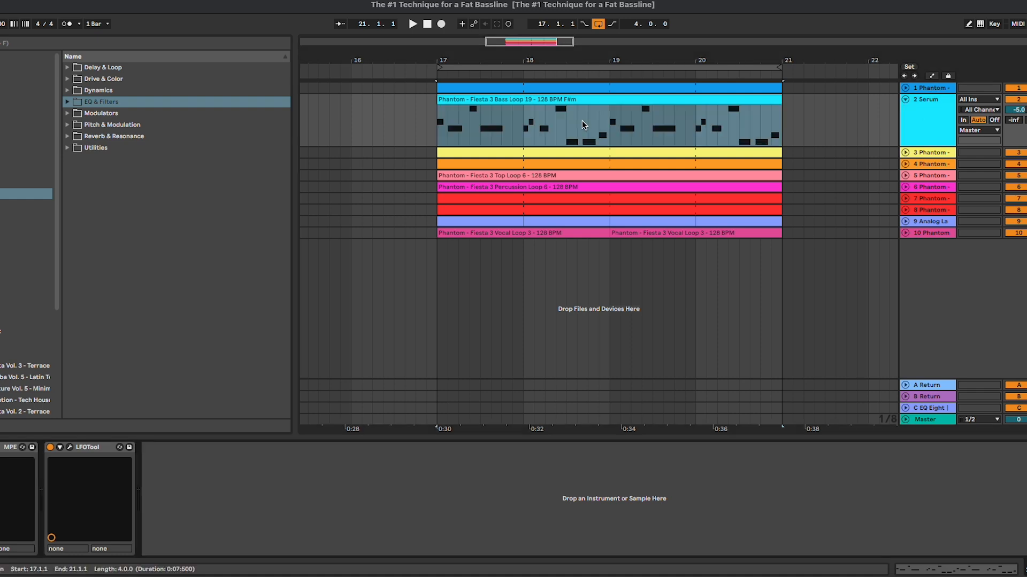
Insert a Saturator between Serum and LFOTool on the Serum track and expand its waveshaper controls
left_click(113, 91)
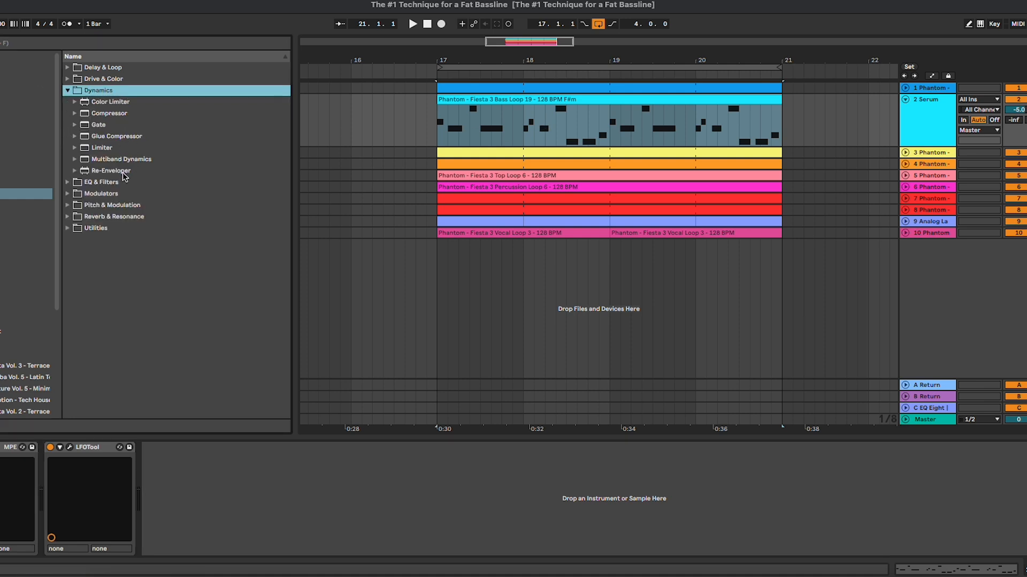
left_click(114, 80)
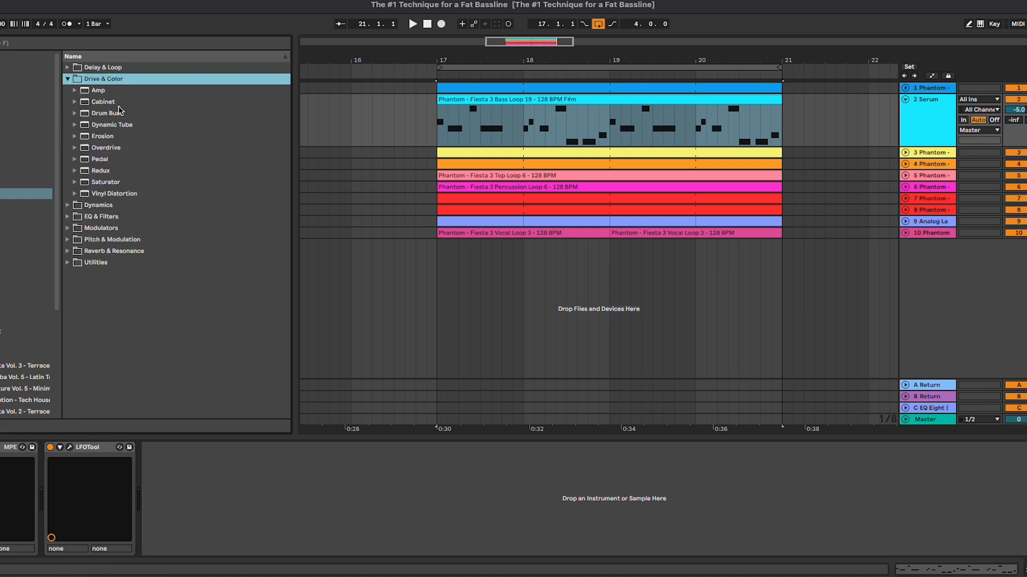
double_click(110, 185)
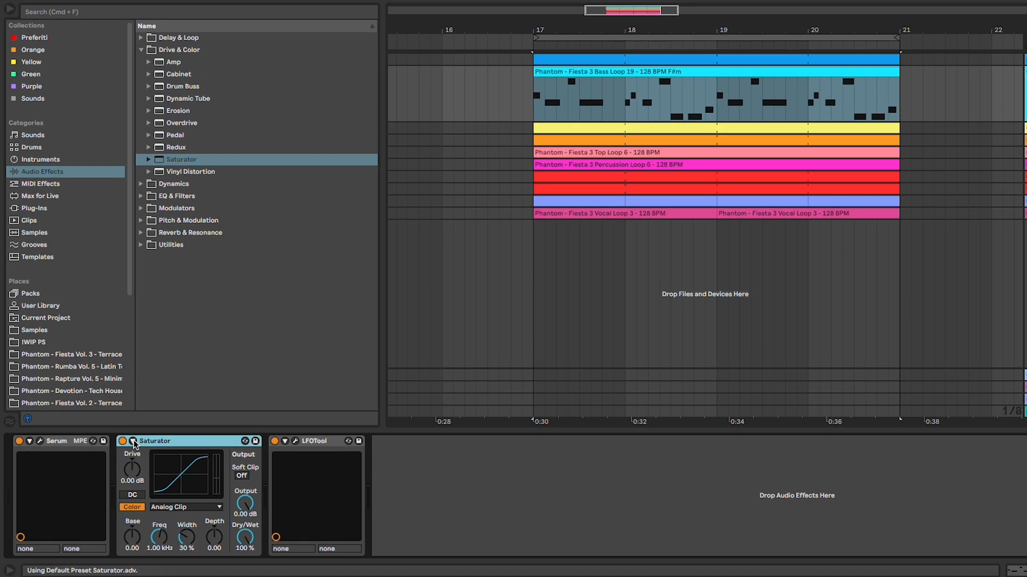
left_click(133, 442)
Try the Saturator's Dry/Wet at 0% and restore it to 100%
left_click_drag(330, 537, 330, 573)
left_click_drag(330, 537, 329, 536)
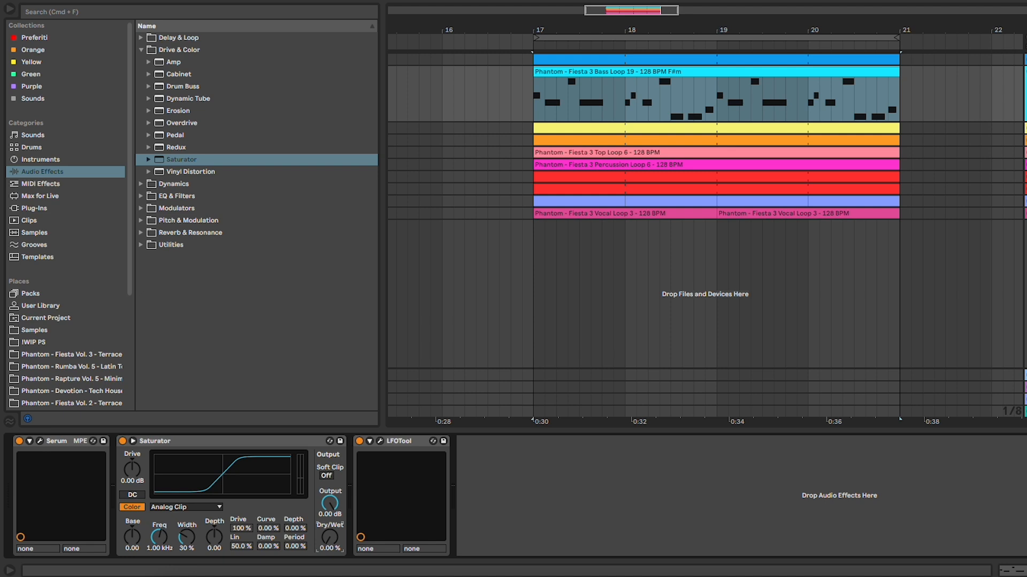
double_click(331, 538)
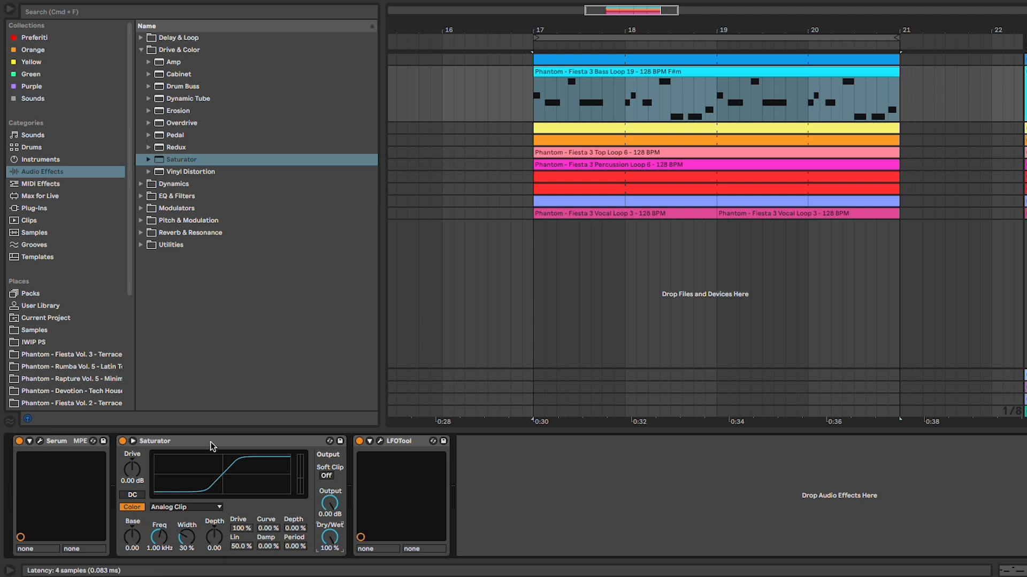
left_click_drag(330, 538, 330, 559)
left_click(330, 537)
key("Delete")
During playback, set the Saturator's Drive to 6.75 dB and Dry/Wet to 27.8%, comparing the sound with the device bypassed
mouse_move(135, 484)
left_mouse_down()
mouse_move(135, 466)
mouse_move(135, 473)
left_mouse_up()
key("space")
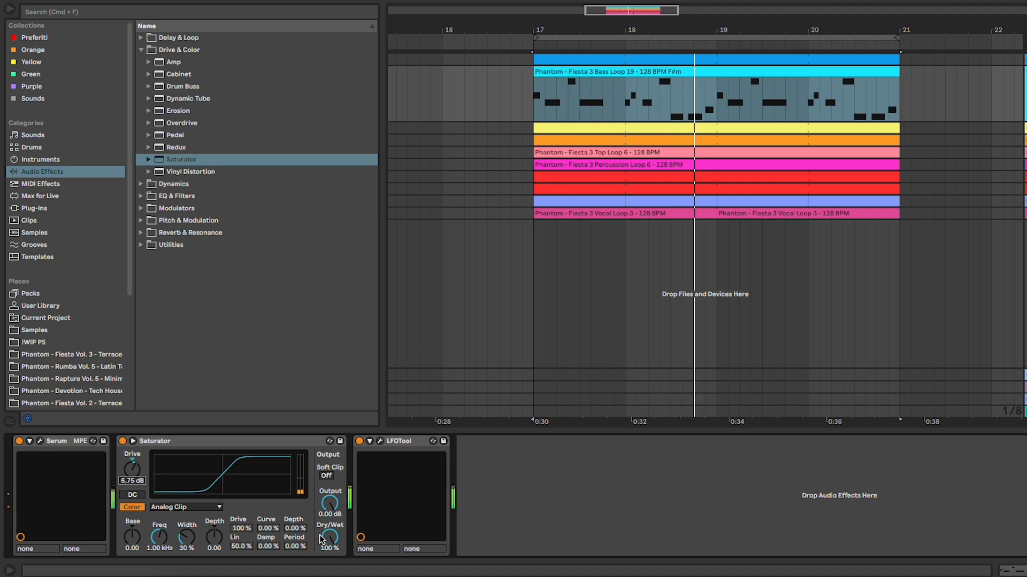
mouse_move(322, 540)
left_mouse_down()
mouse_move(322, 573)
mouse_move(330, 532)
left_mouse_up()
left_click(122, 441)
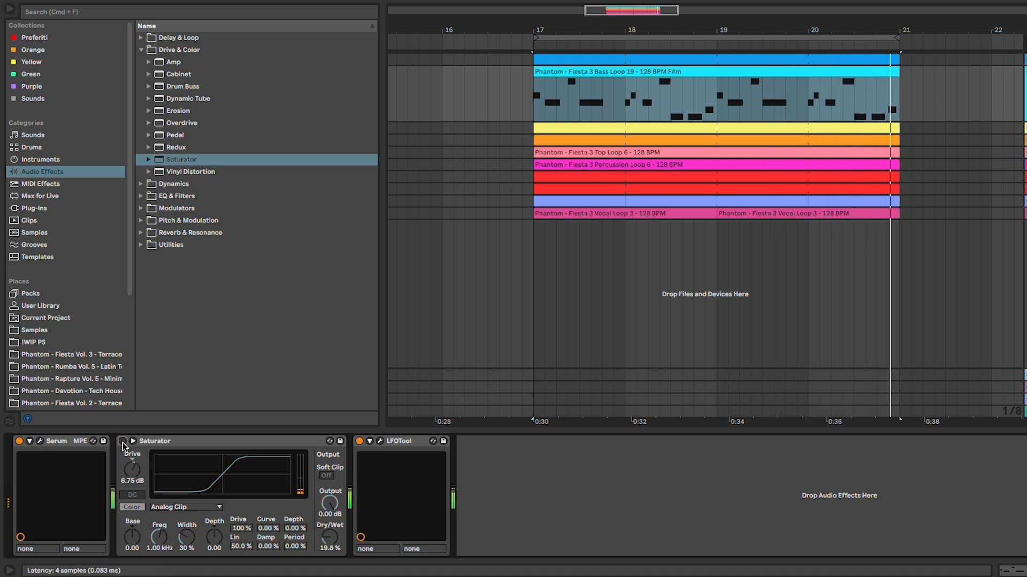
left_click(123, 442)
left_click_drag(329, 537, 329, 529)
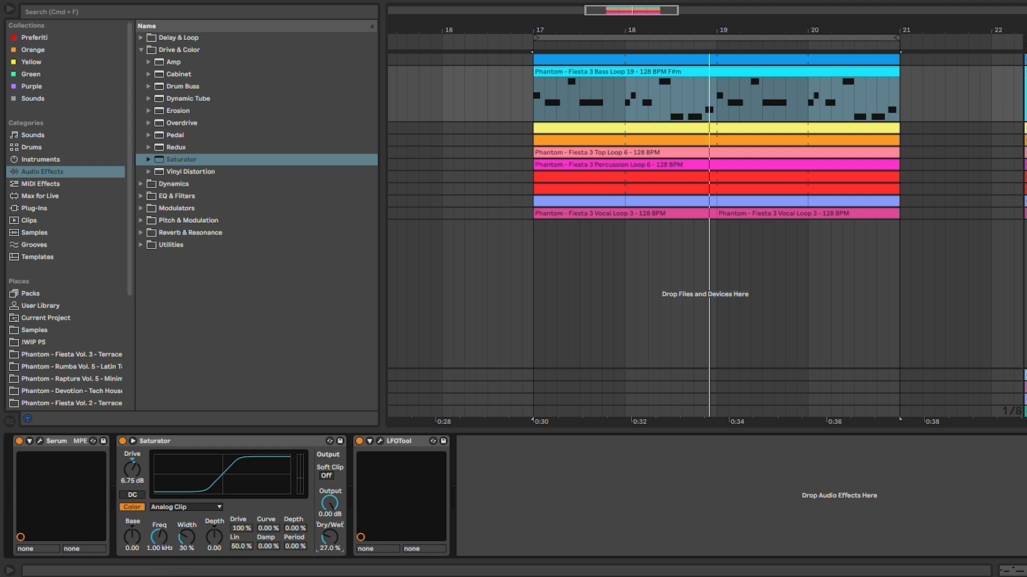
left_click_drag(330, 540, 333, 542)
Replace the Saturator with an Audio Effect Rack found by searching "rack", and show the rack's chain list
left_click(166, 444)
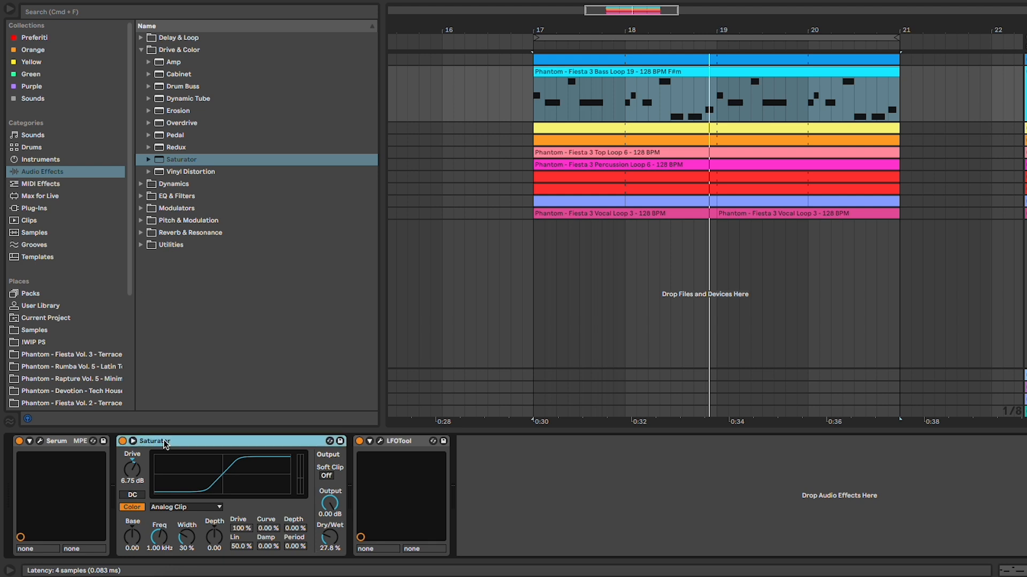
key("Delete")
left_click(205, 13)
type("audi")
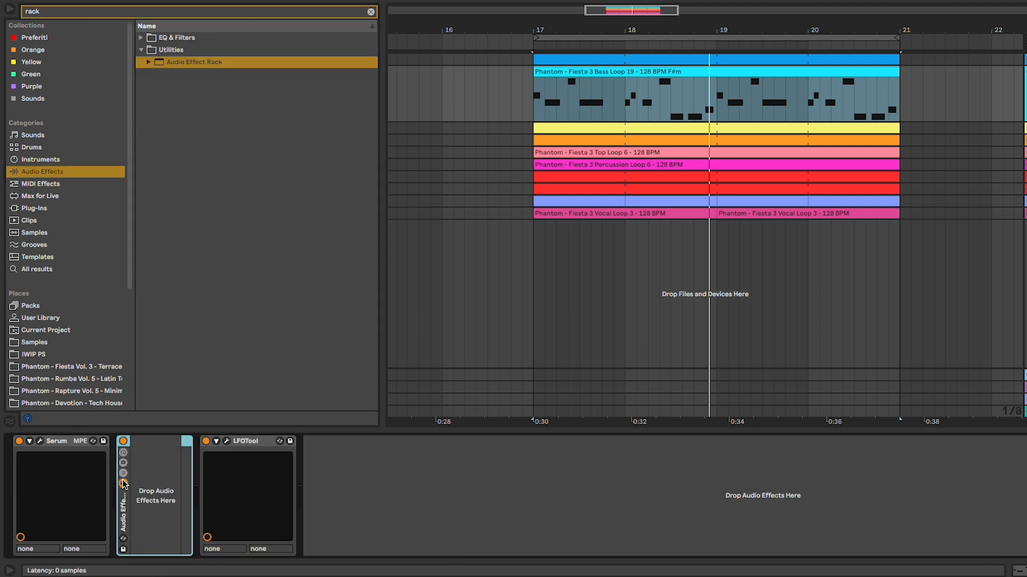
left_click(123, 475)
Create two chains in the Audio Effect Rack and name them Dry and Saturation
right_click(172, 480)
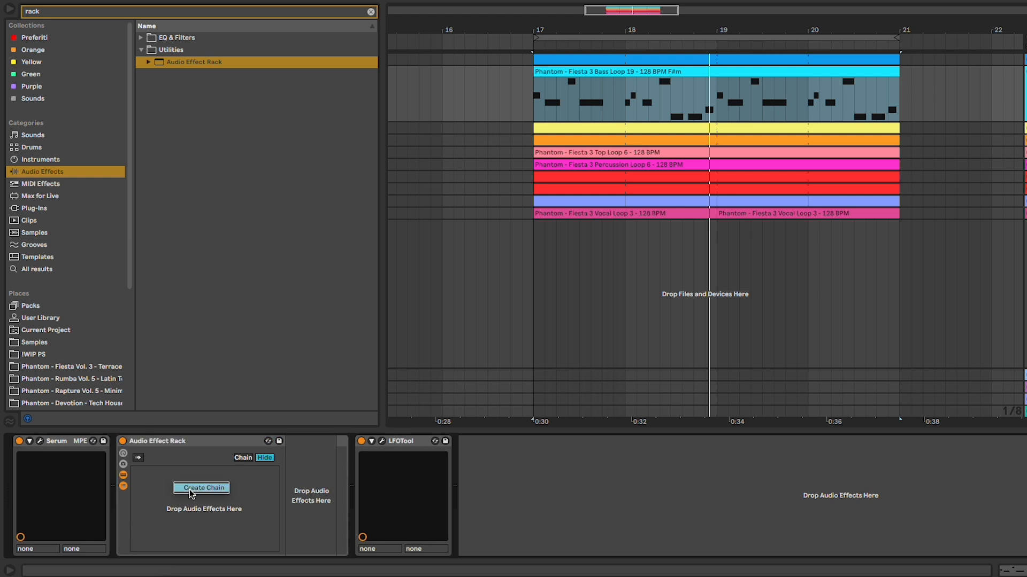
left_click(196, 496)
right_click(182, 501)
left_click(203, 515)
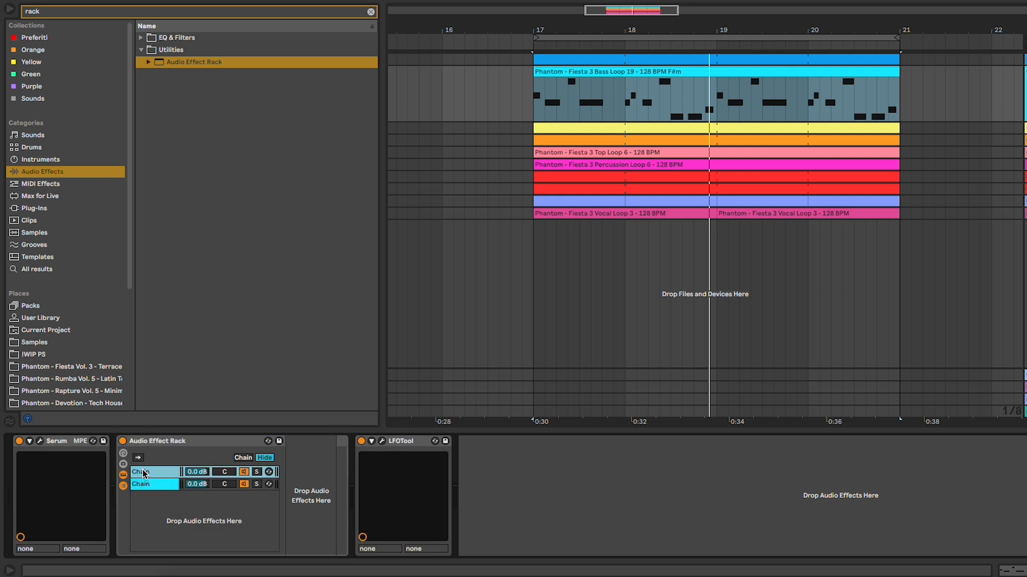
double_click(142, 472)
type("Dry")
key("Tab")
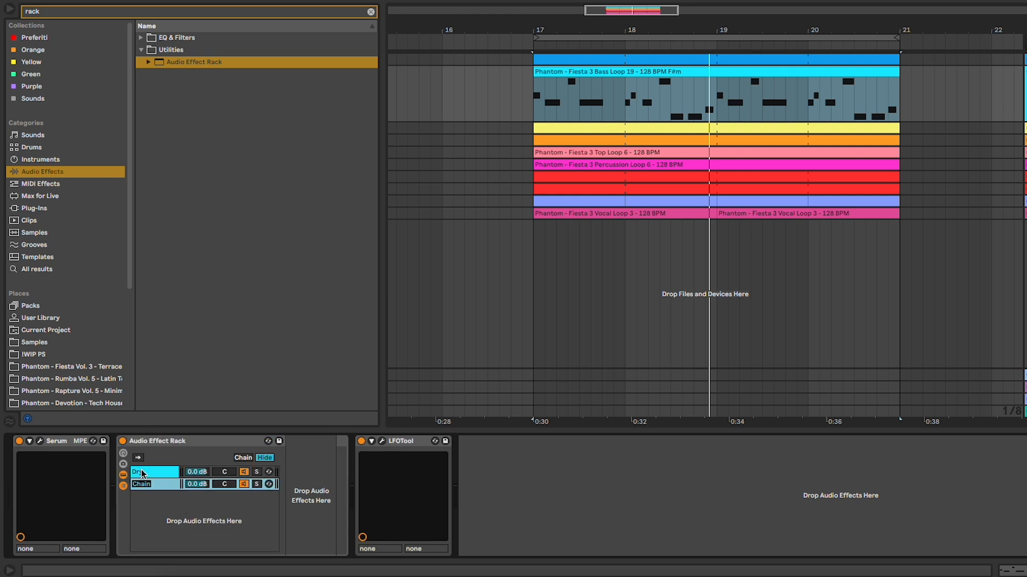
type("Saturatio")
key("Return")
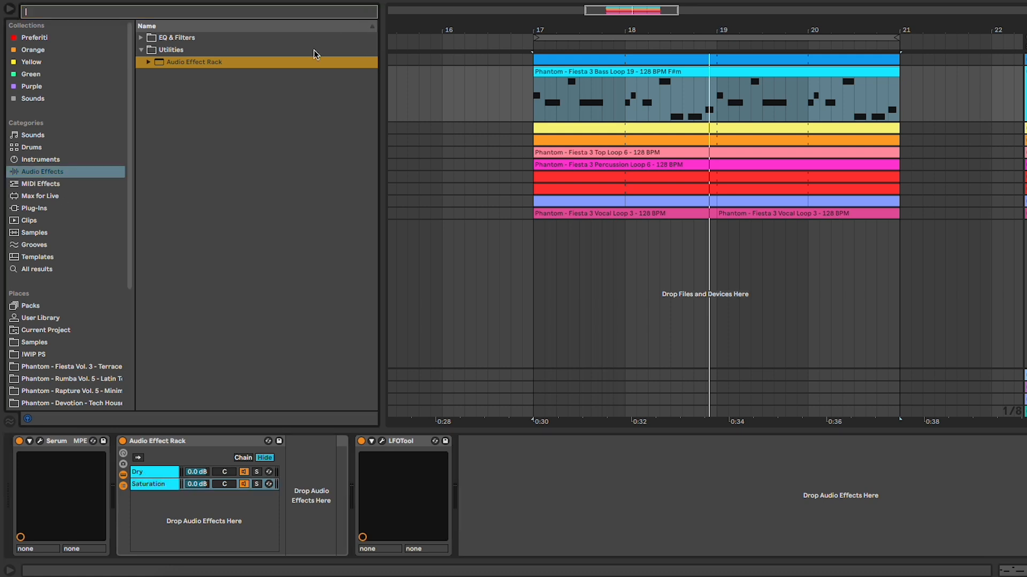
Add a Saturator to the rack's Saturation chain and set its Drive to 6.19 dB during playback
left_click(370, 11)
left_click_drag(199, 159, 321, 470)
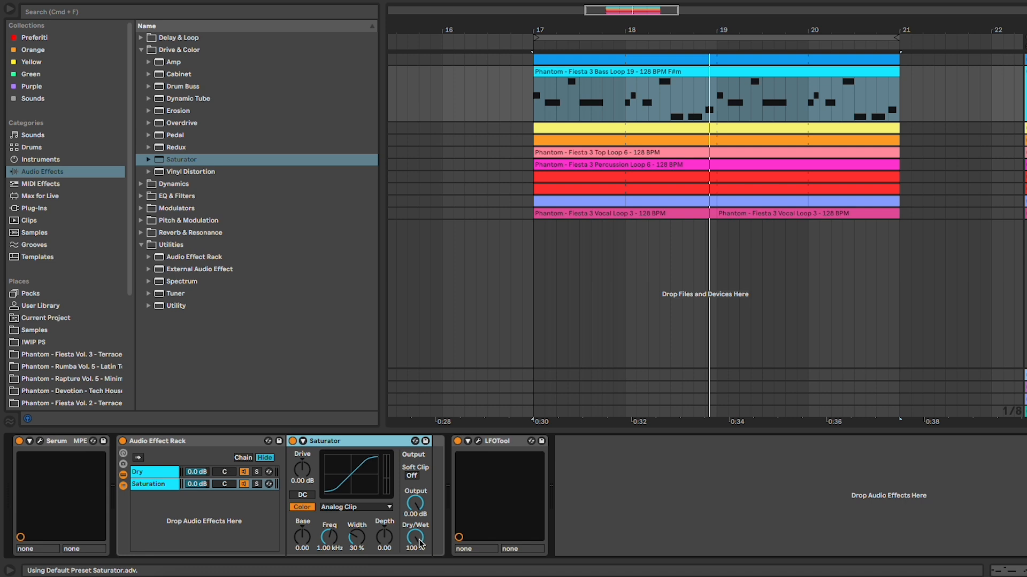
left_click(302, 481)
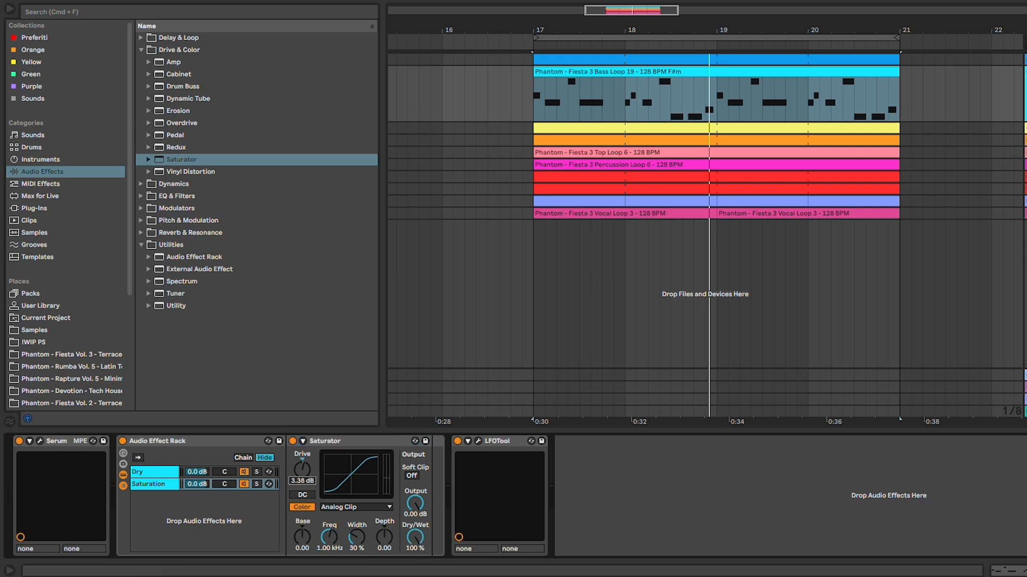
key("space")
left_click_drag(302, 481, 301, 484)
Set the Saturation chain's volume to -17.4 dB and the Saturator's Drive to 5.06 dB, comparing with the Saturator bypassed
left_click(257, 485)
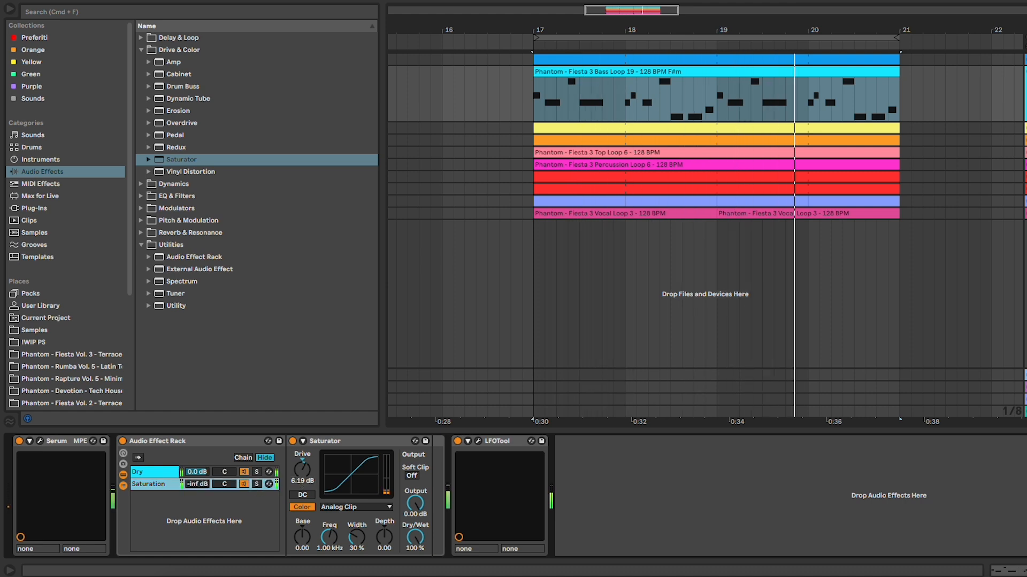
mouse_move(196, 484)
left_mouse_down()
mouse_move(196, 514)
mouse_move(196, 460)
mouse_move(202, 489)
left_mouse_up()
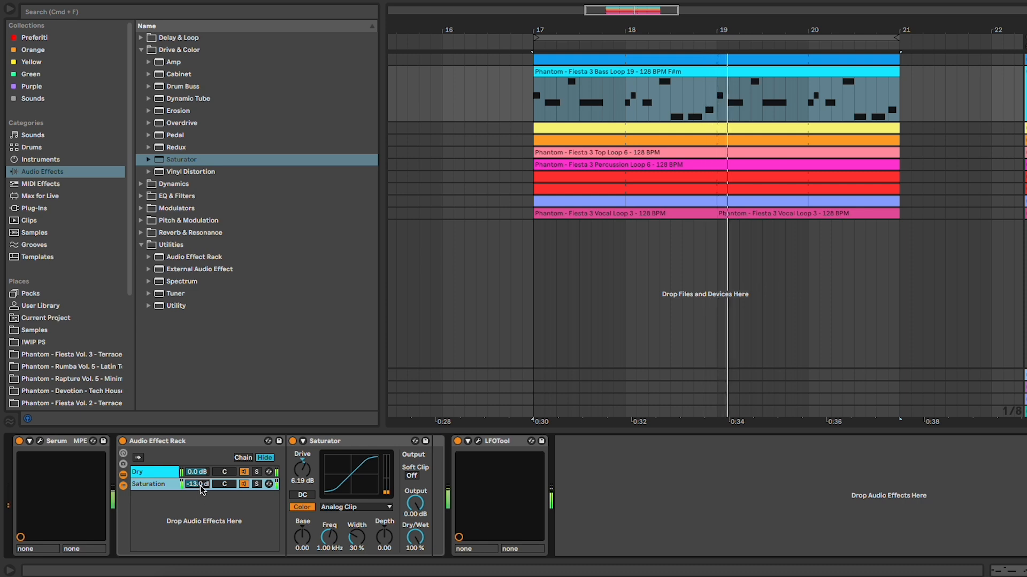
left_click_drag(202, 489, 202, 498)
left_click(292, 441)
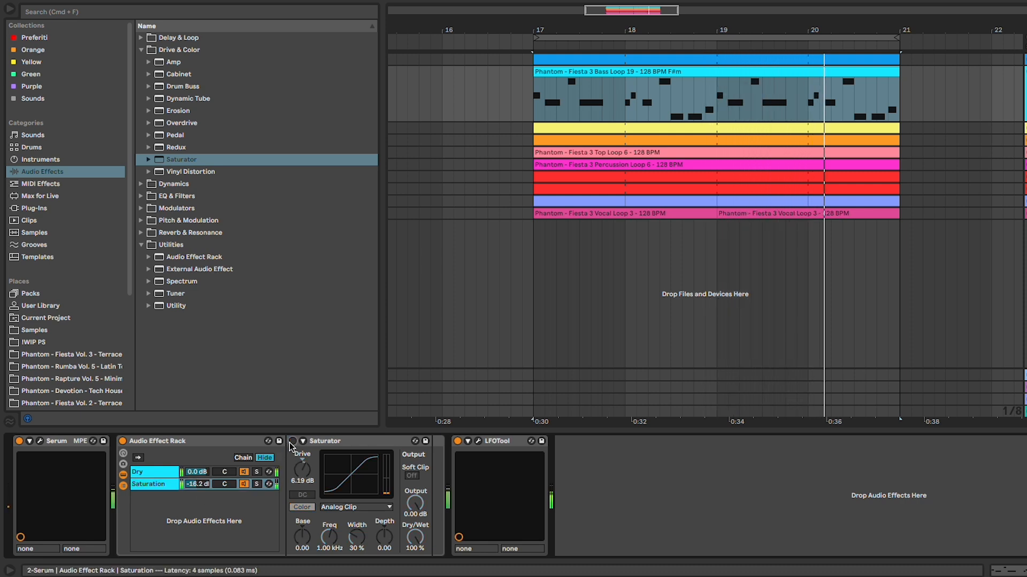
left_click(292, 442)
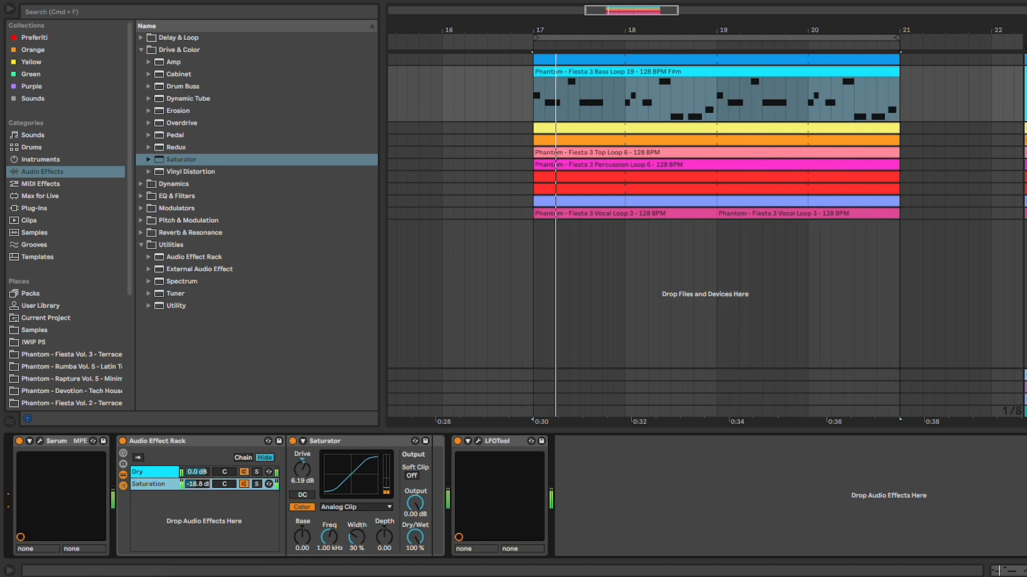
left_click_drag(201, 486, 200, 490)
Delete the Audio Effect Rack from the Serum track and check the device chains of the return tracks
left_click(180, 446)
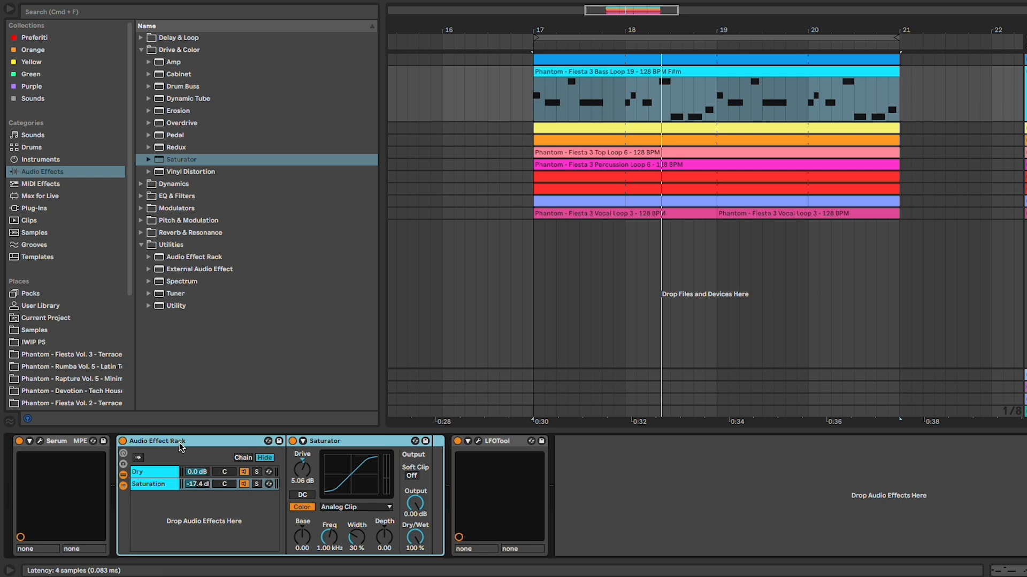
key("Delete")
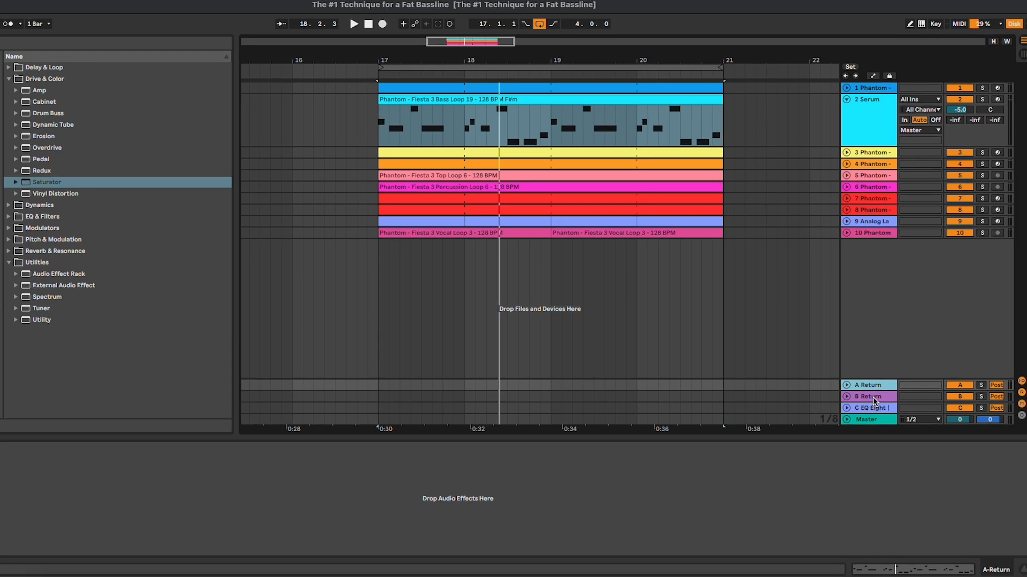
left_click(872, 397)
left_click(872, 408)
left_click(866, 136)
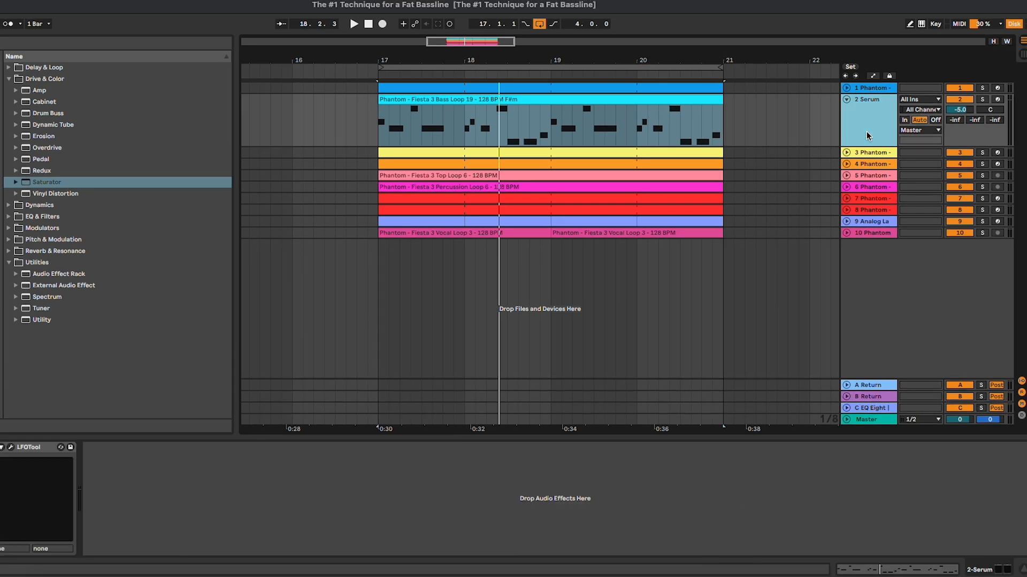
Turn off return tracks A, B and C and raise the Serum track's sends to all three to 0
left_click_drag(959, 408, 957, 387)
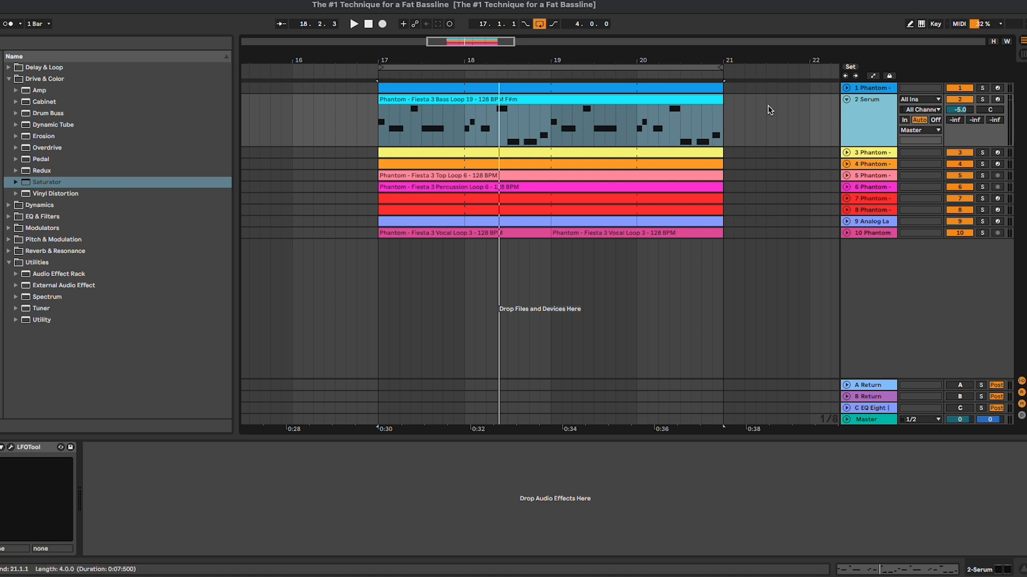
left_click_drag(960, 126, 991, 119)
left_click(873, 386)
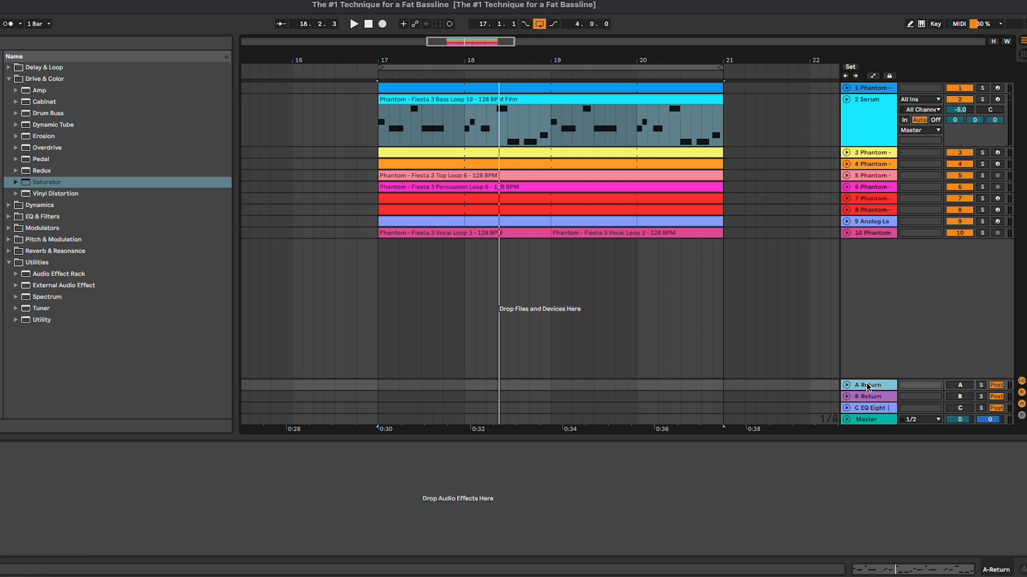
Expand return track A and rename it Compression
left_click(846, 385)
left_click_drag(960, 343, 962, 345)
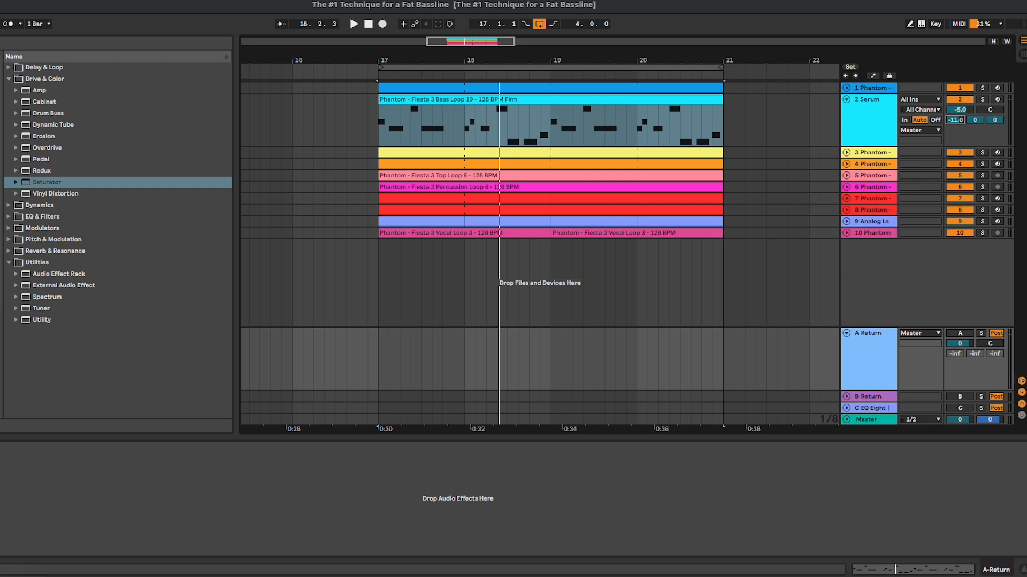
left_click(886, 129)
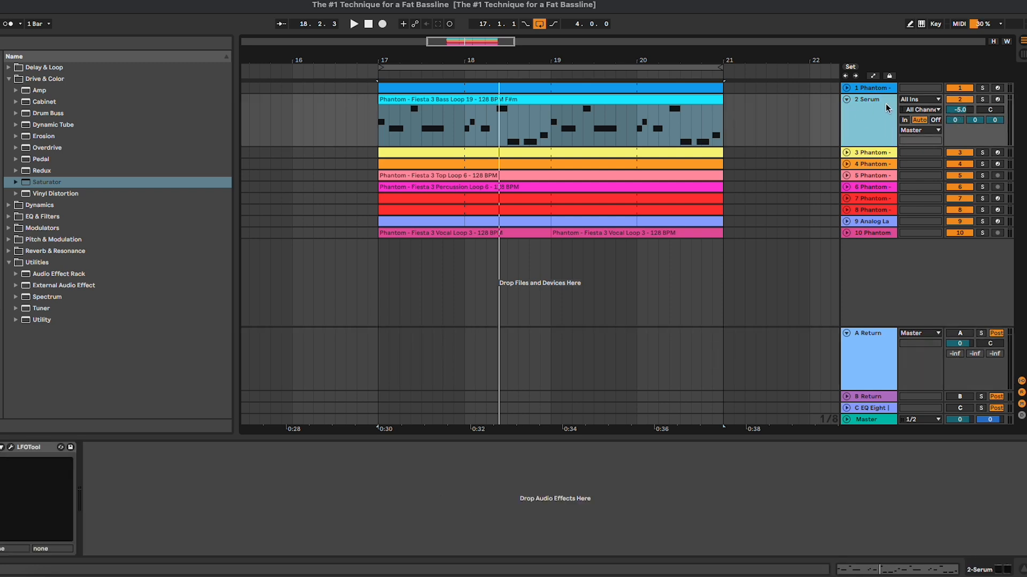
left_click(872, 351)
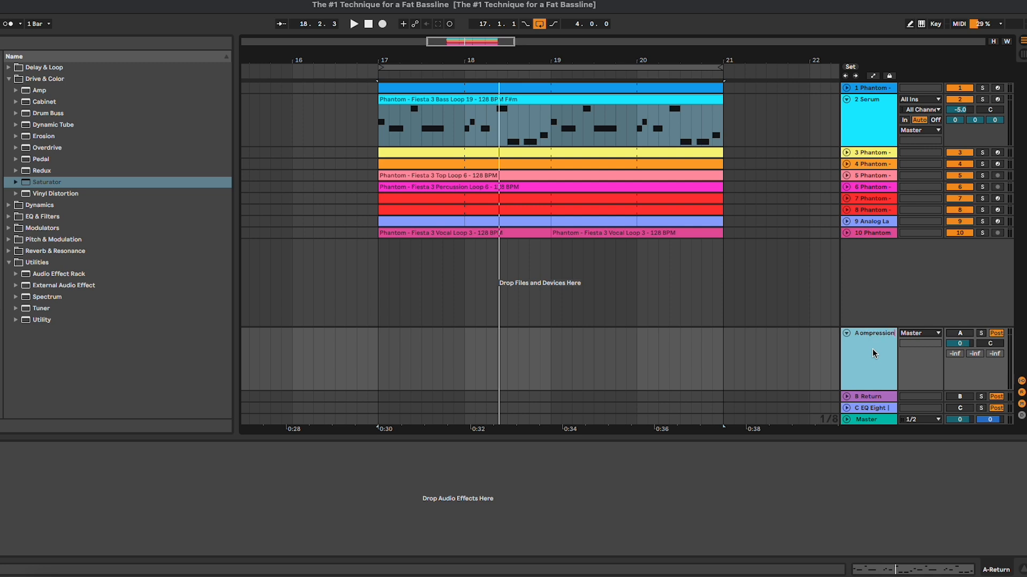
key("Return")
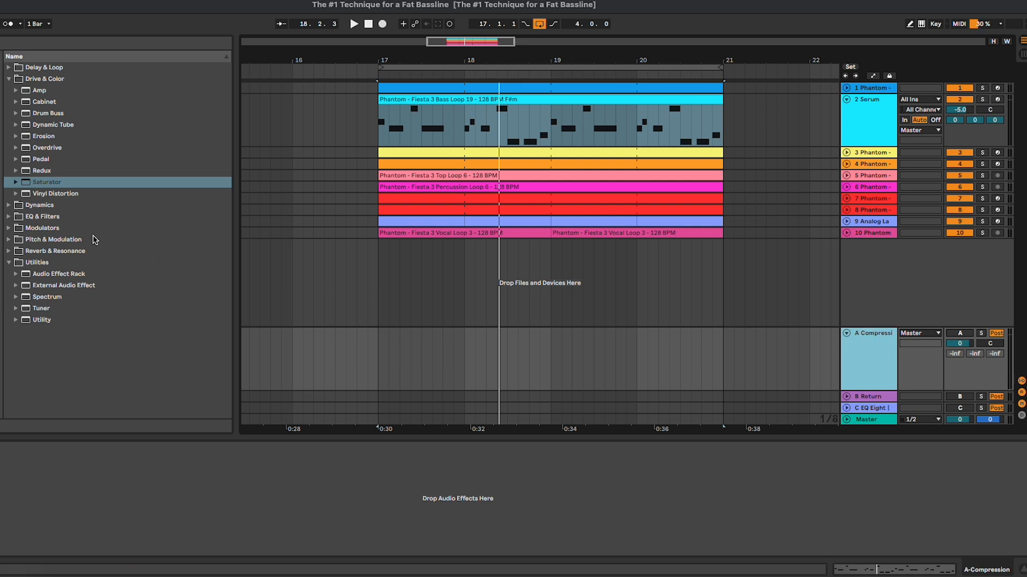
Add a Glue Compressor to return A with Threshold at -28.9 dB and Makeup at 6.98 dB
left_click(42, 205)
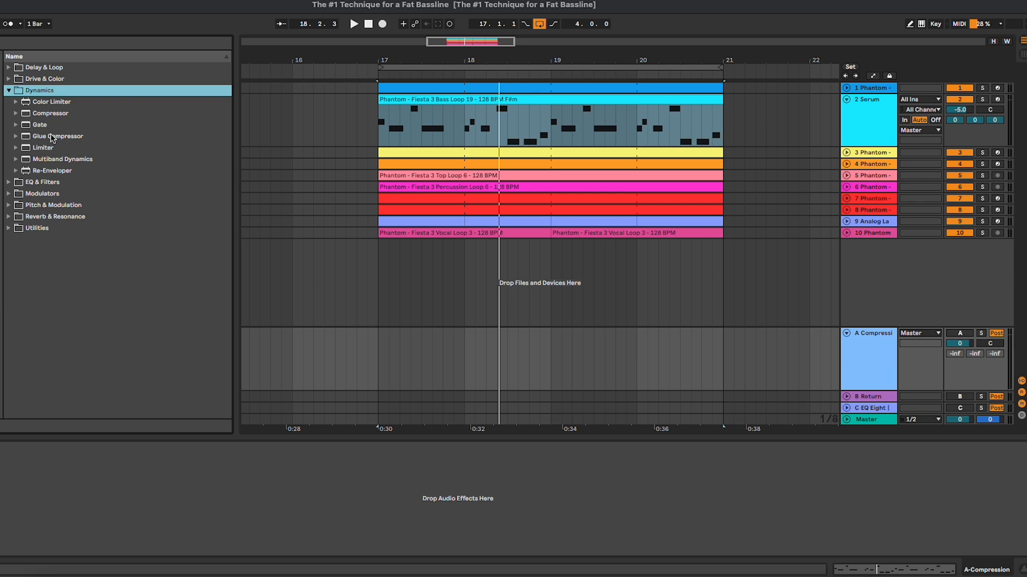
left_click_drag(52, 138, 417, 350)
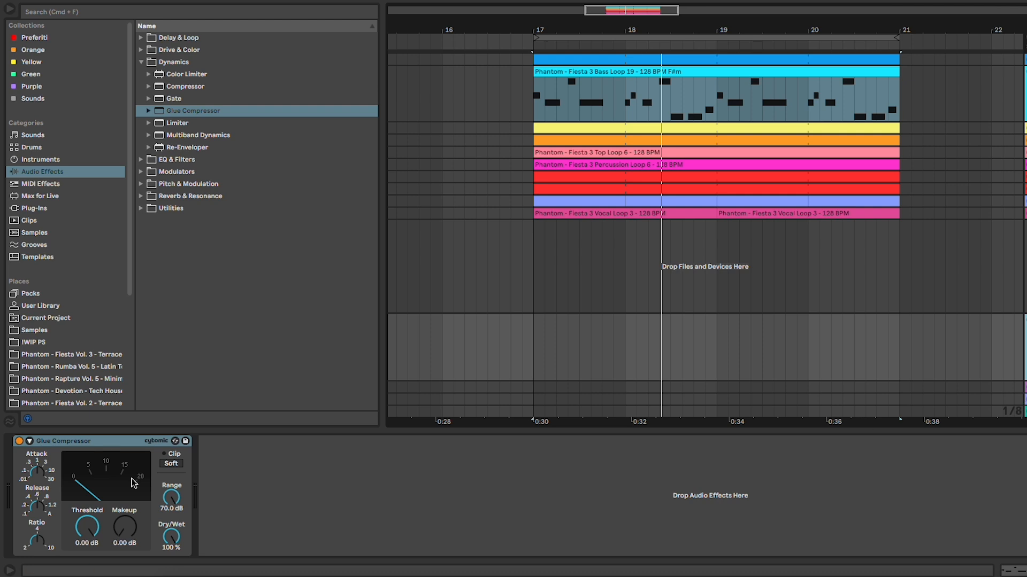
left_click_drag(91, 526, 124, 530)
Raise the compression return's volume to -14.0 dB during playback, comparing the sound with that return soloed, on and off
key("space")
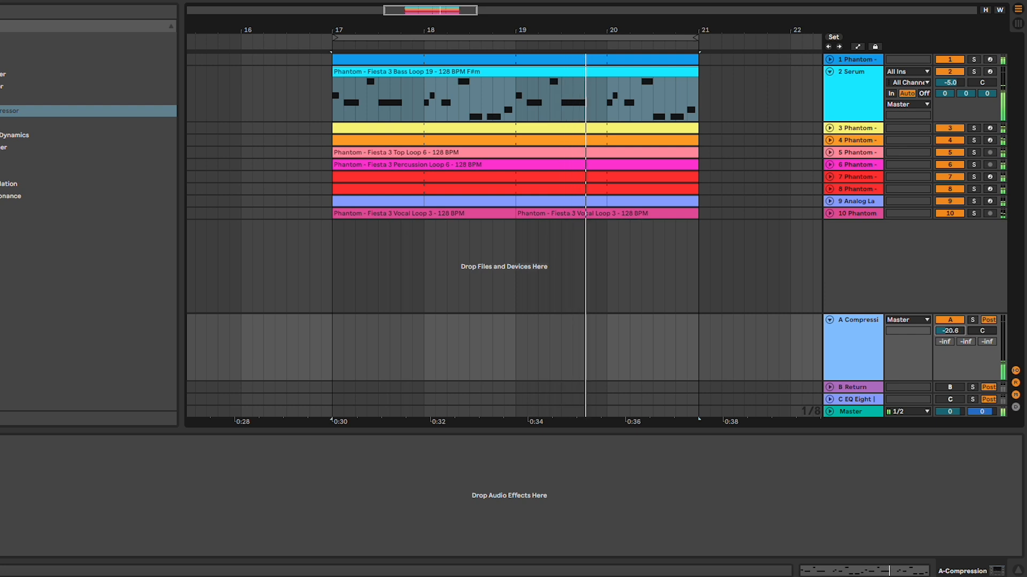
left_click(973, 319)
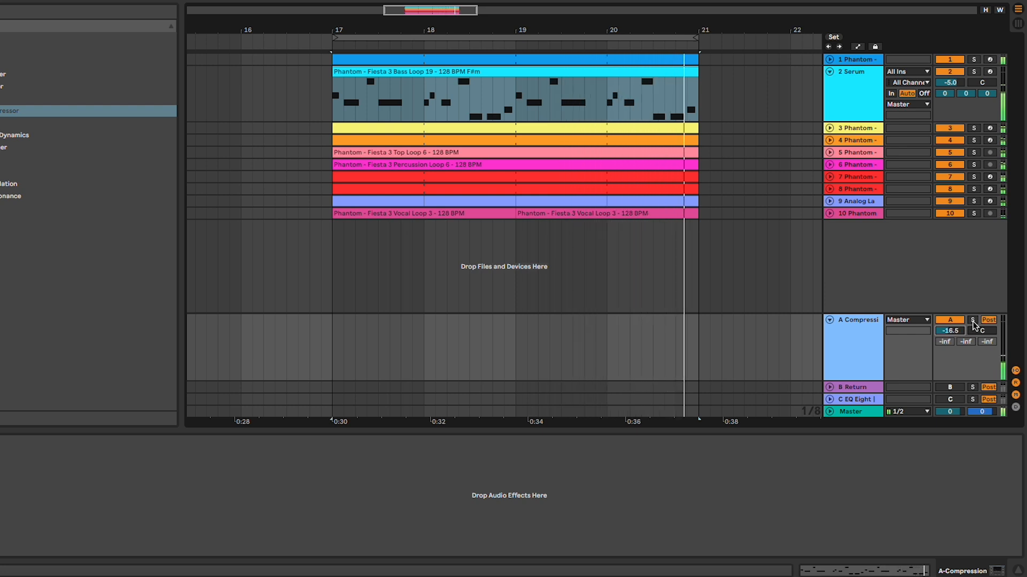
left_click(972, 319)
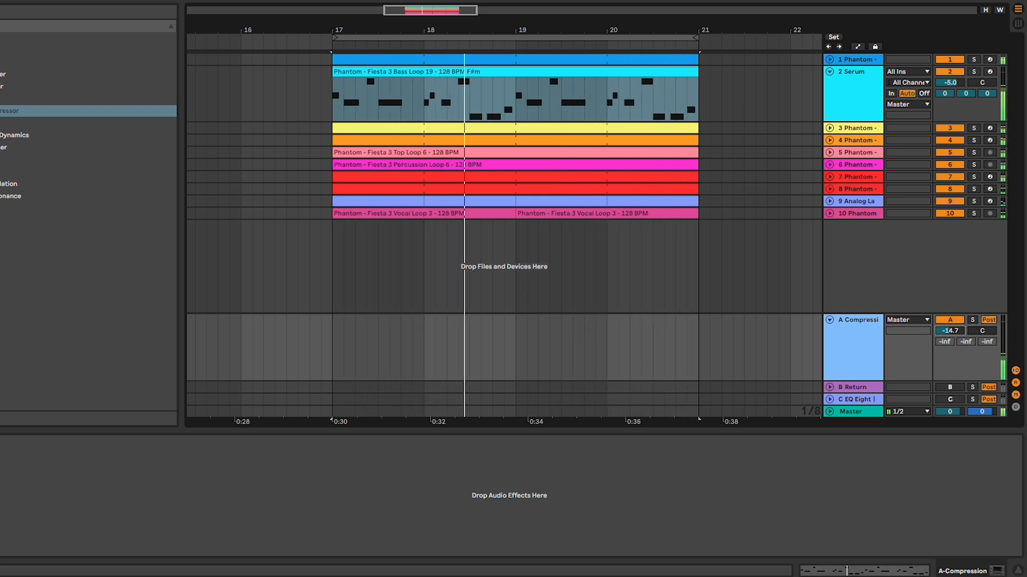
left_click(954, 321)
left_click(954, 321)
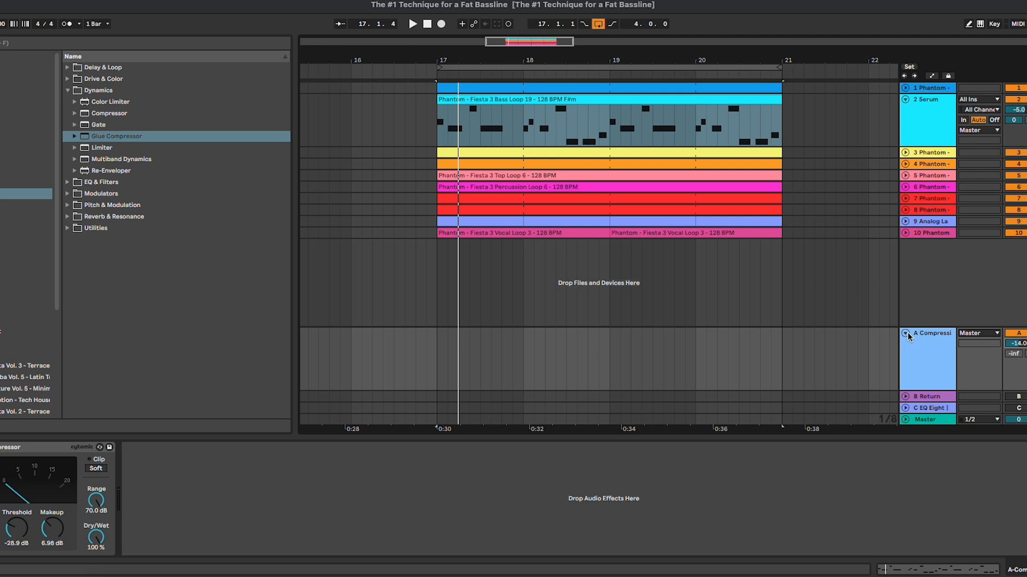
Add a Saturator to return track B and set it to Hard Curve with Drive at 5.82 dB
left_click(906, 333)
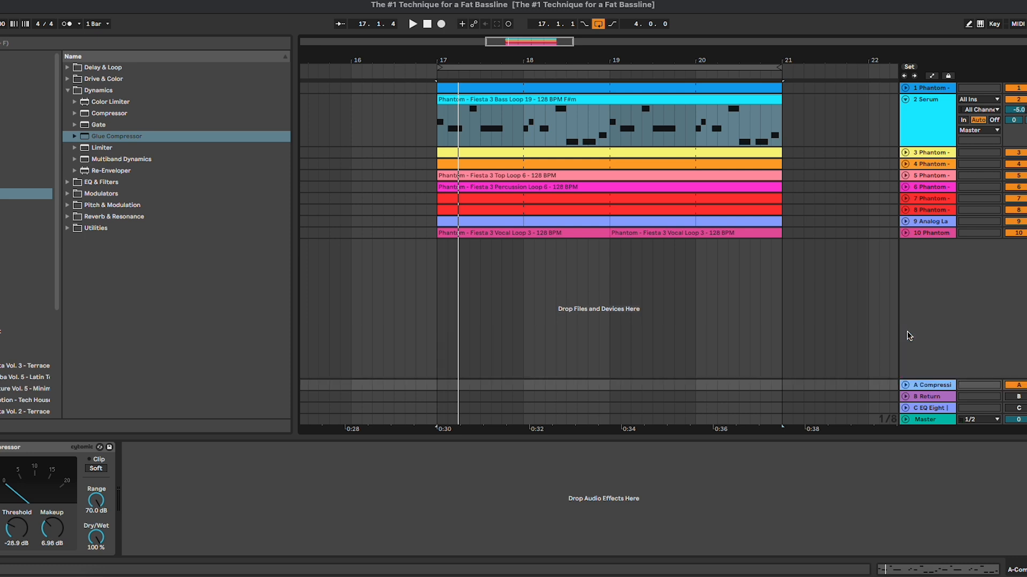
left_click(939, 395)
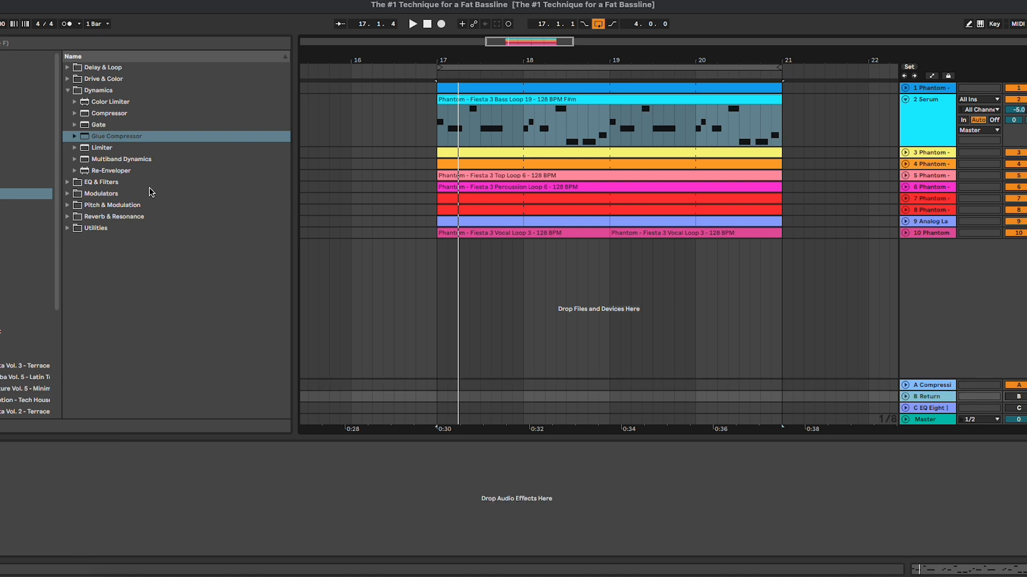
left_click(103, 81)
left_click_drag(128, 182, 957, 398)
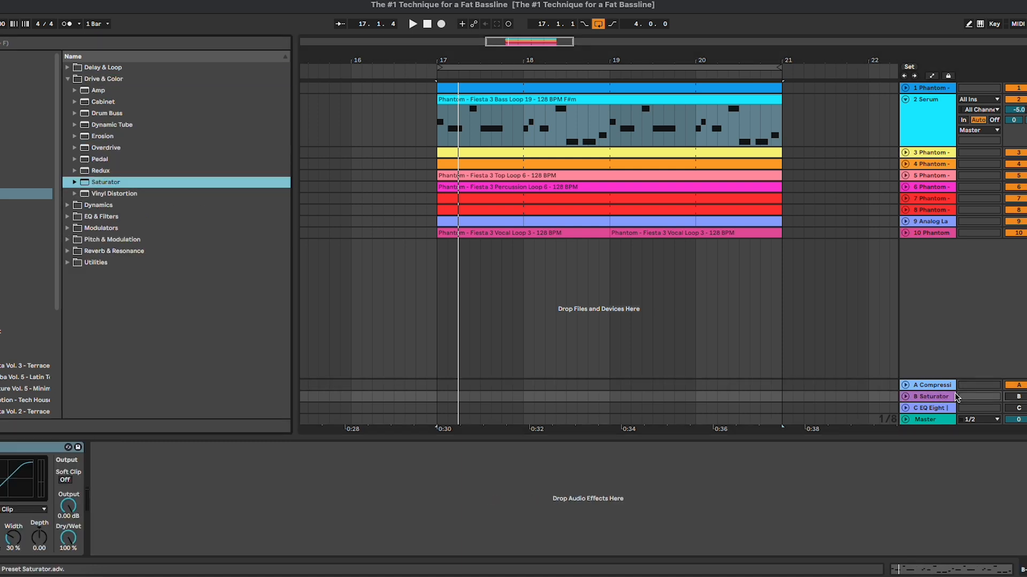
left_click(905, 396)
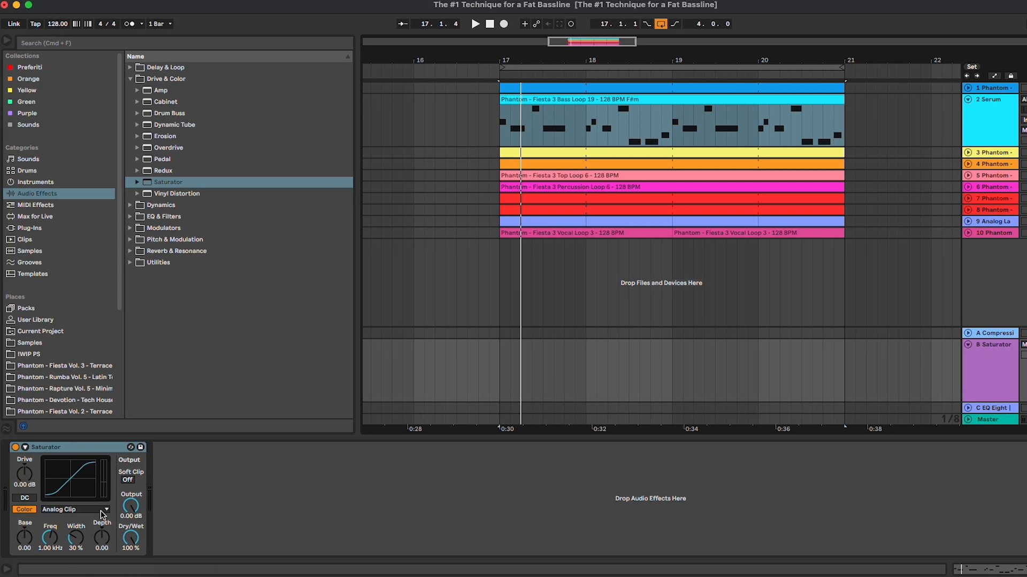
left_click(82, 511)
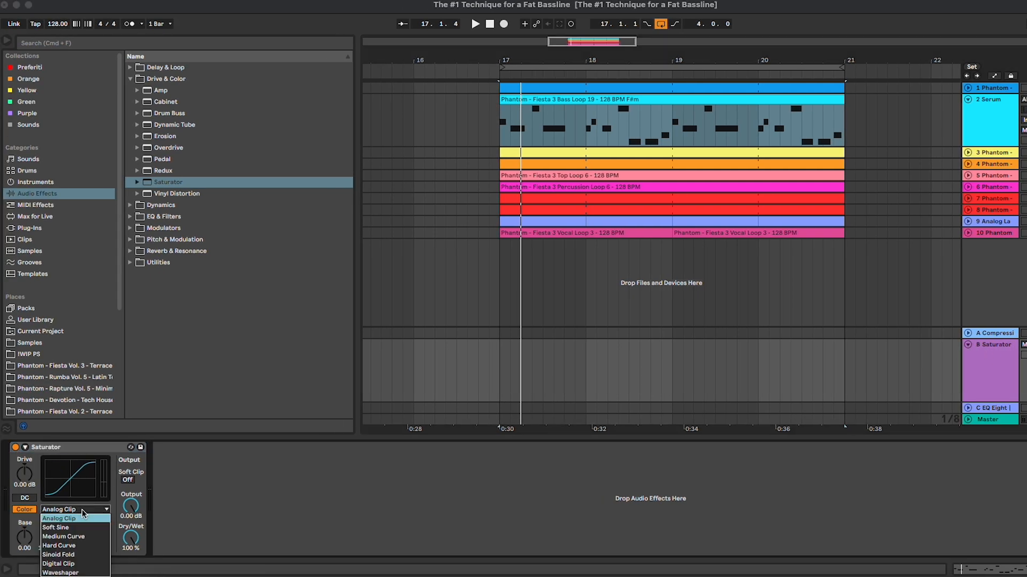
left_click(87, 546)
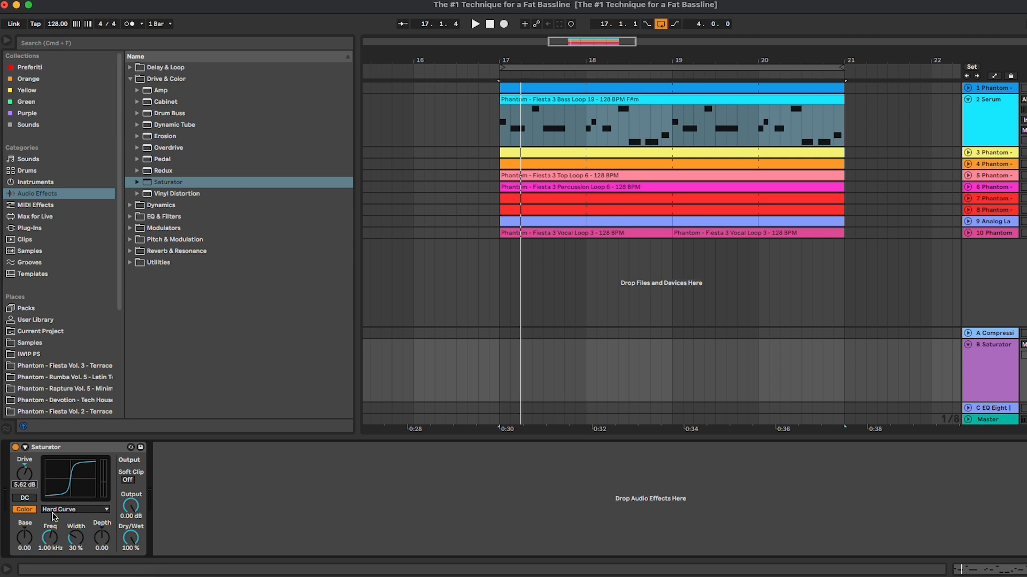
Set return B's volume to -29.8 dB during playback, comparing it soloed and the mix with returns A and B on and off
key("space")
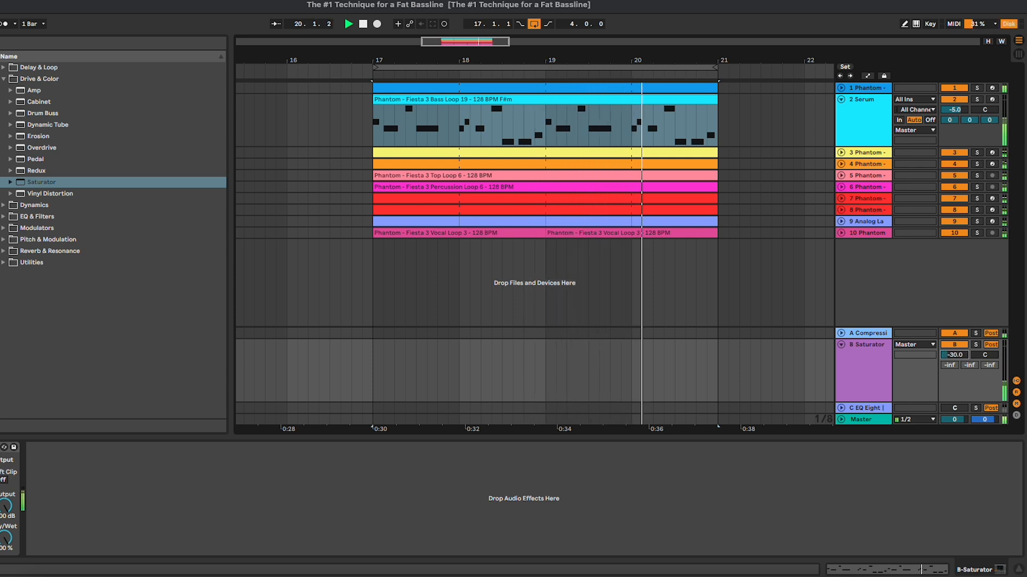
left_click(976, 345)
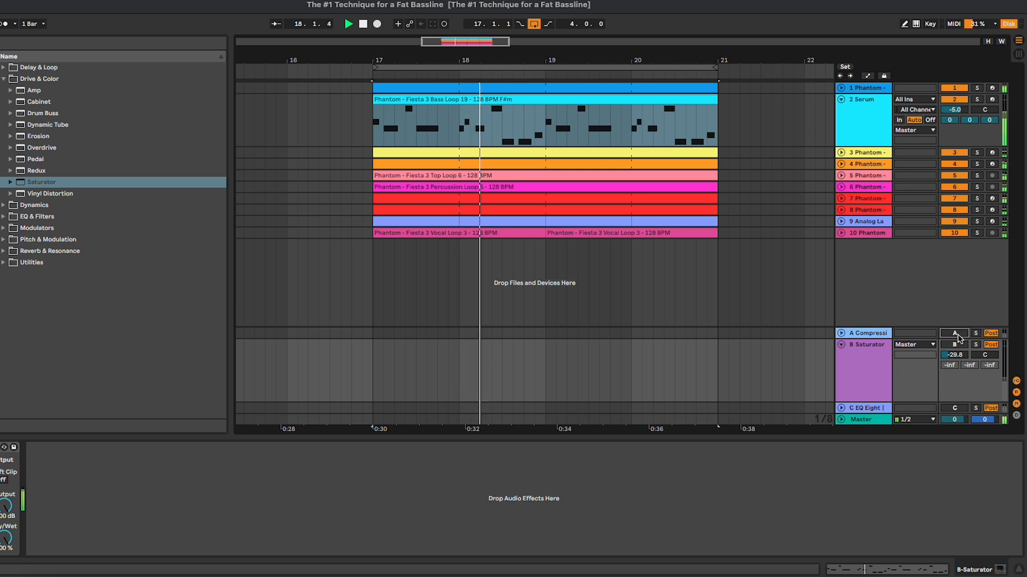
left_click(956, 334)
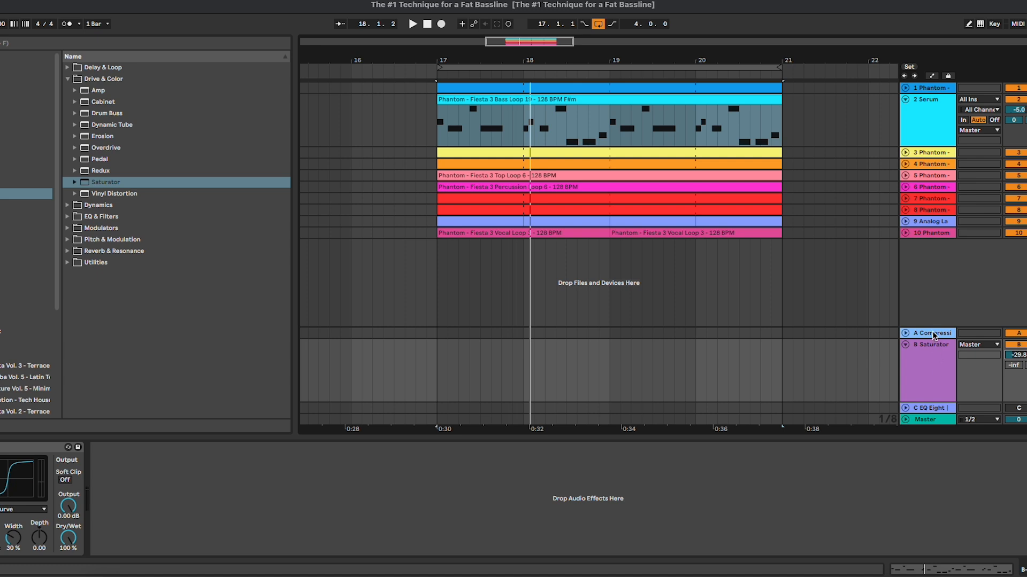
Turn off returns A and B, turn on return C and show its device chain
left_click(928, 355)
left_click(905, 345)
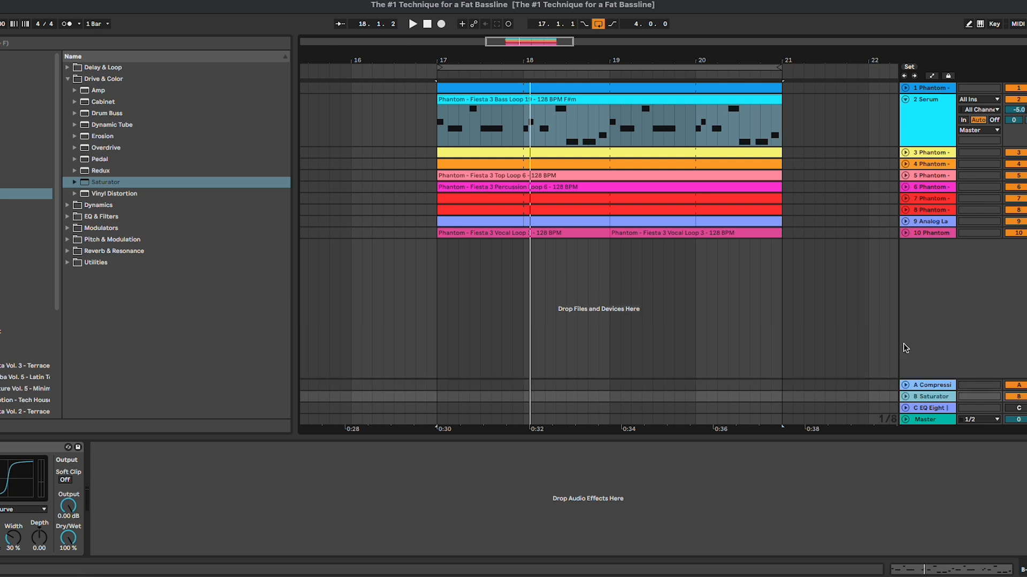
left_click(1021, 386)
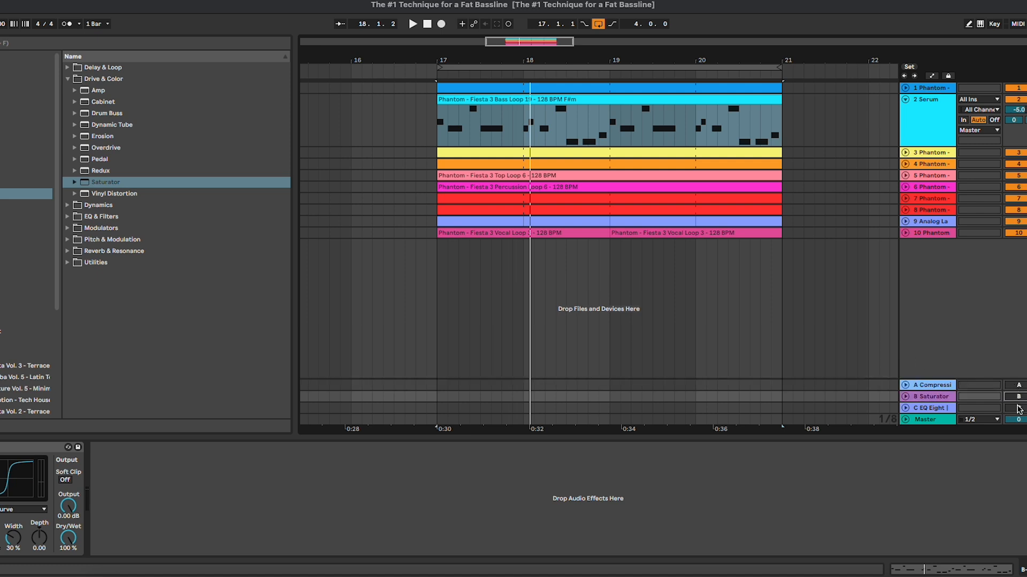
left_click(905, 408)
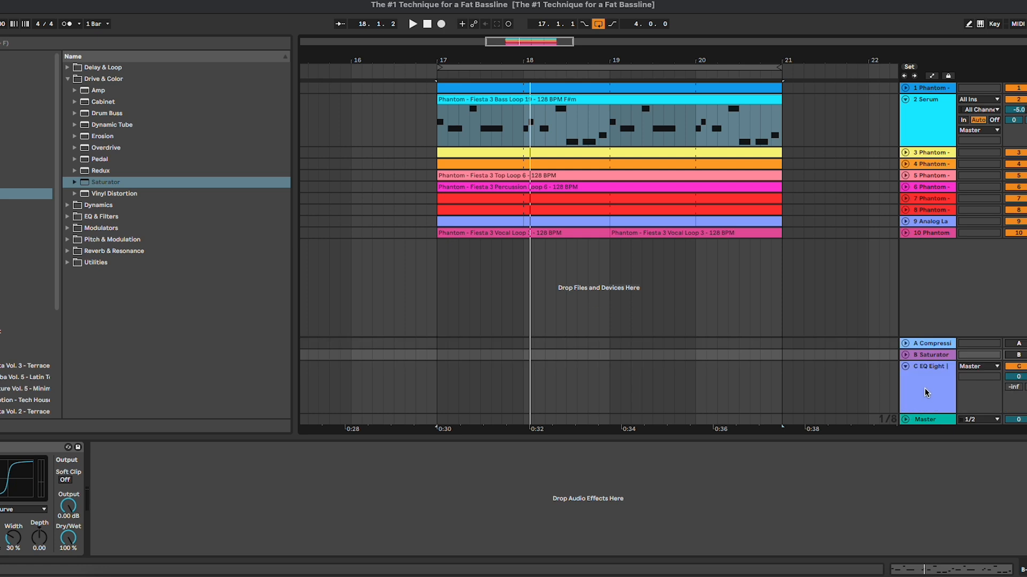
left_click(923, 392)
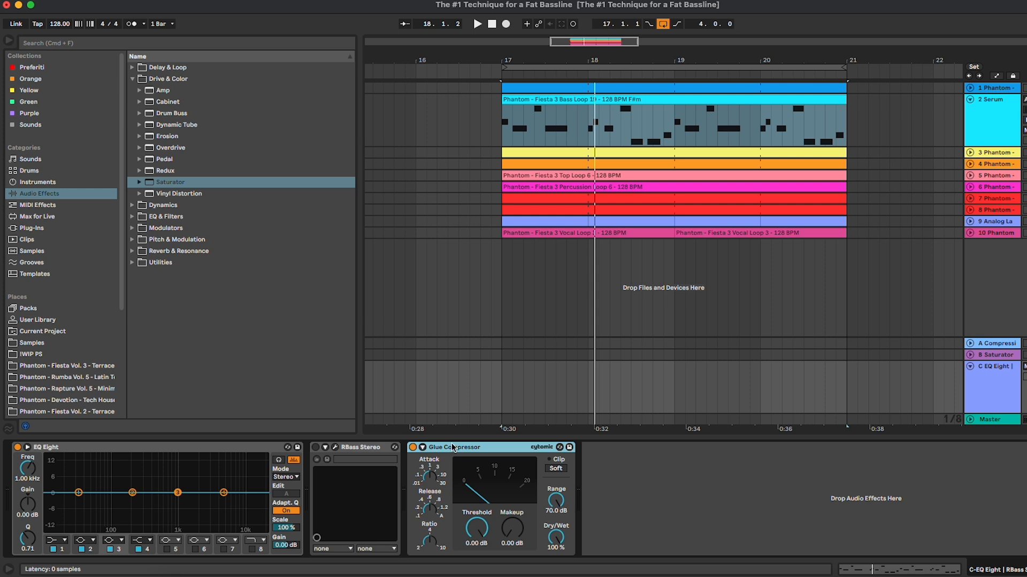
Make band 1 of return C's EQ Eight a low cut at 200 Hz and switch off band 2
left_click(62, 543)
left_click(58, 477)
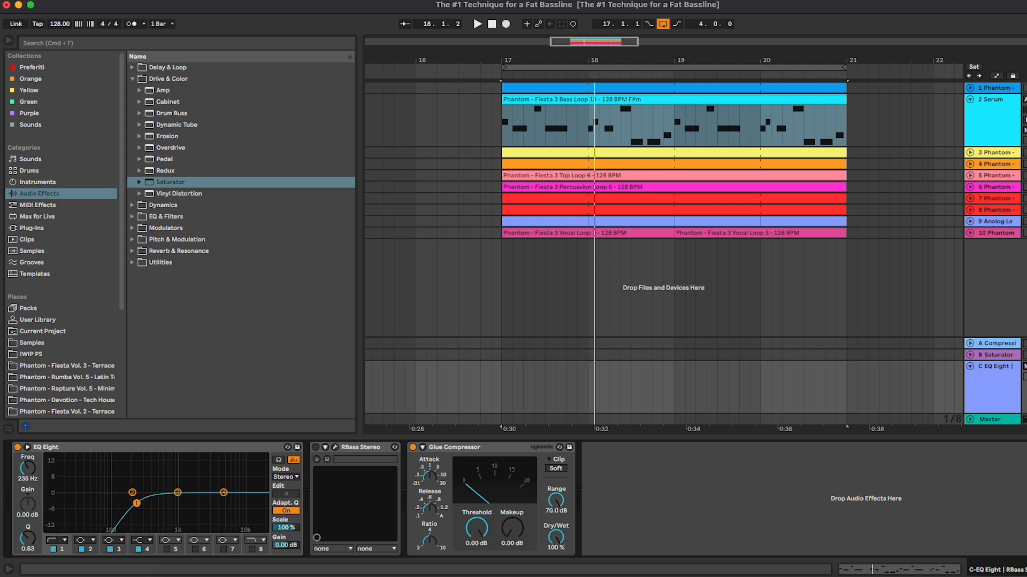
left_click(85, 550)
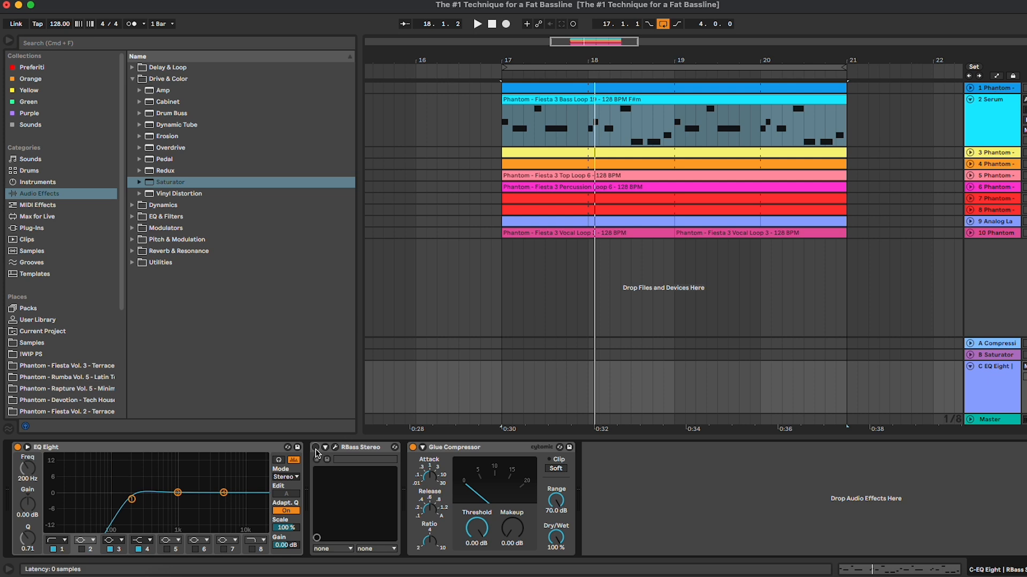
Enable RBass on return C and set its Intensity to 1.4 during playback, comparing it with the plug-in bypassed
left_click(337, 448)
left_click_drag(562, 123, 632, 130)
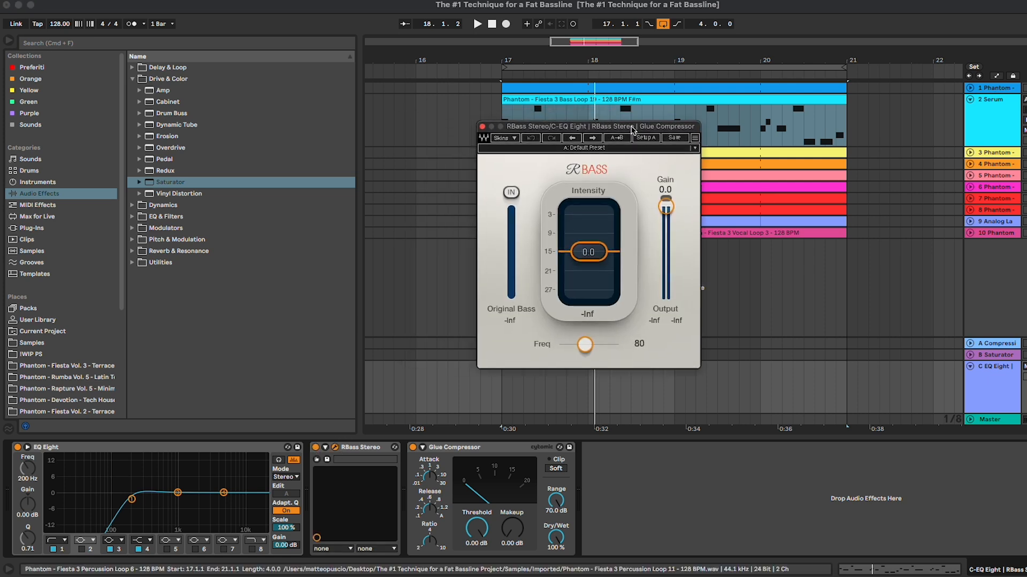
key("space")
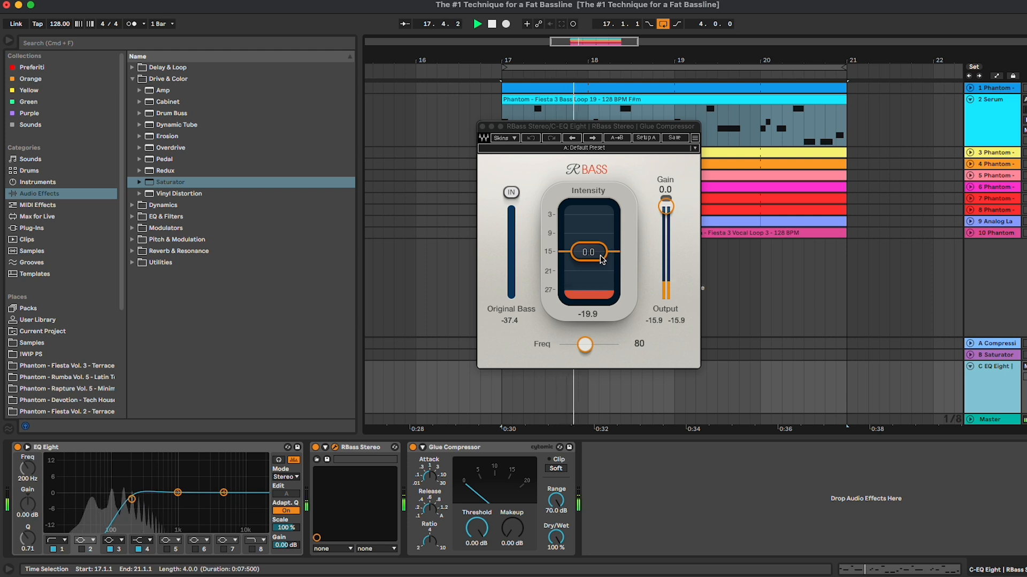
left_click_drag(588, 252, 598, 252)
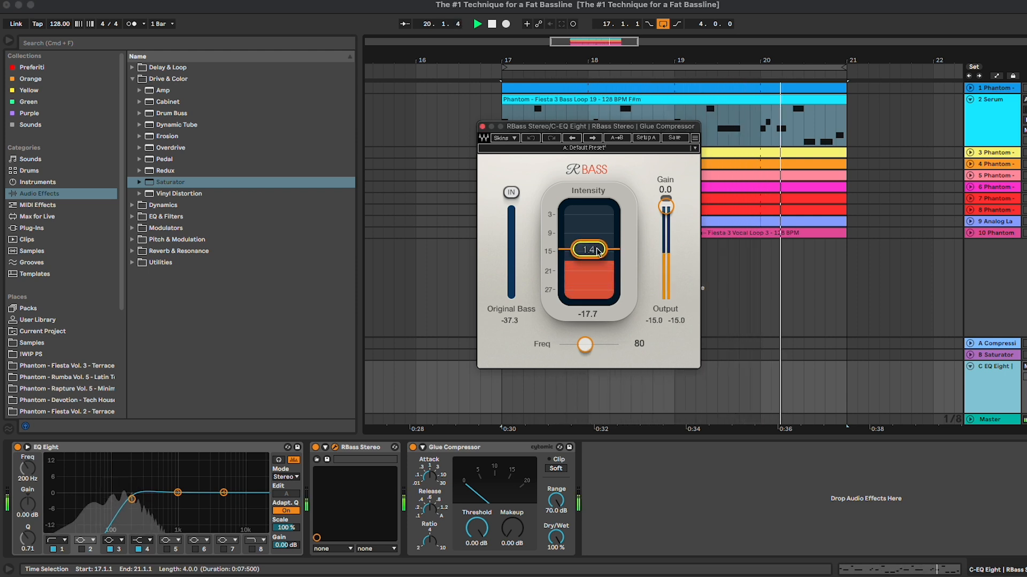
left_click(316, 448)
left_click(316, 448)
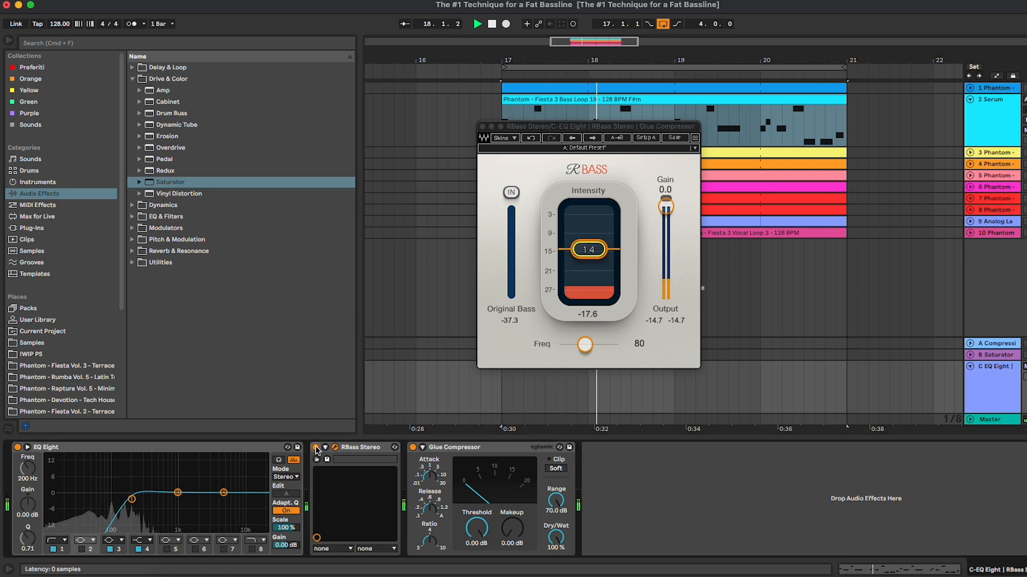
Set return C's Glue Compressor to a Threshold of -21.3 dB and Makeup of 3.02 dB
key("space")
left_click_drag(476, 528, 512, 522)
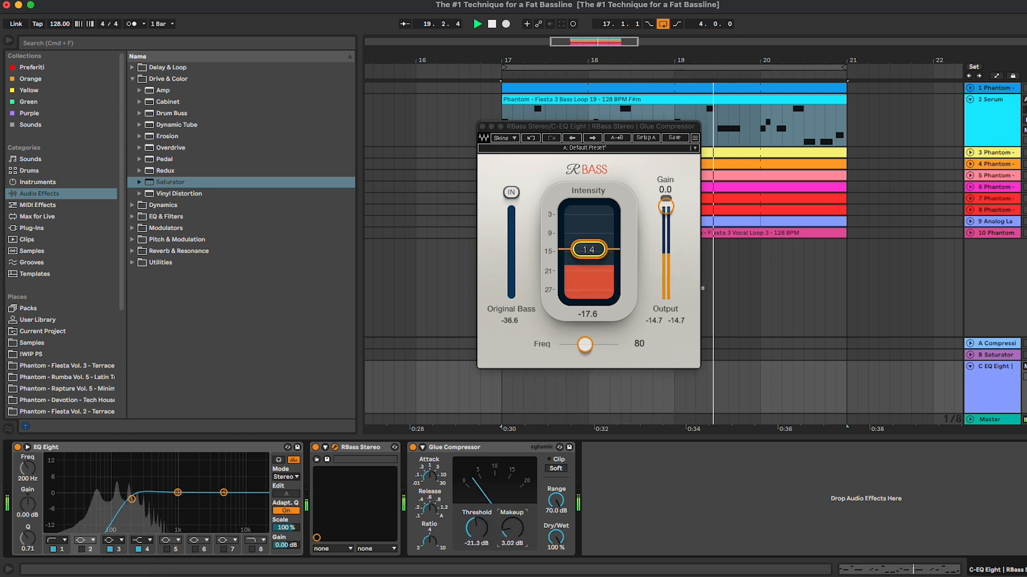
key("space")
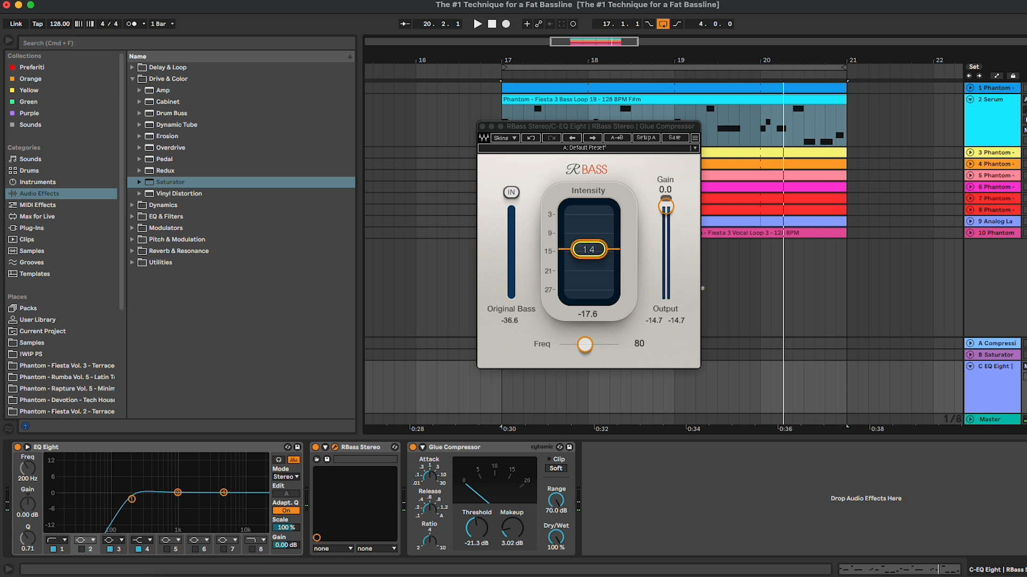
Close the RBass window and set return C's volume to -6.5 dB during playback, comparing the mix with the return off
key("space")
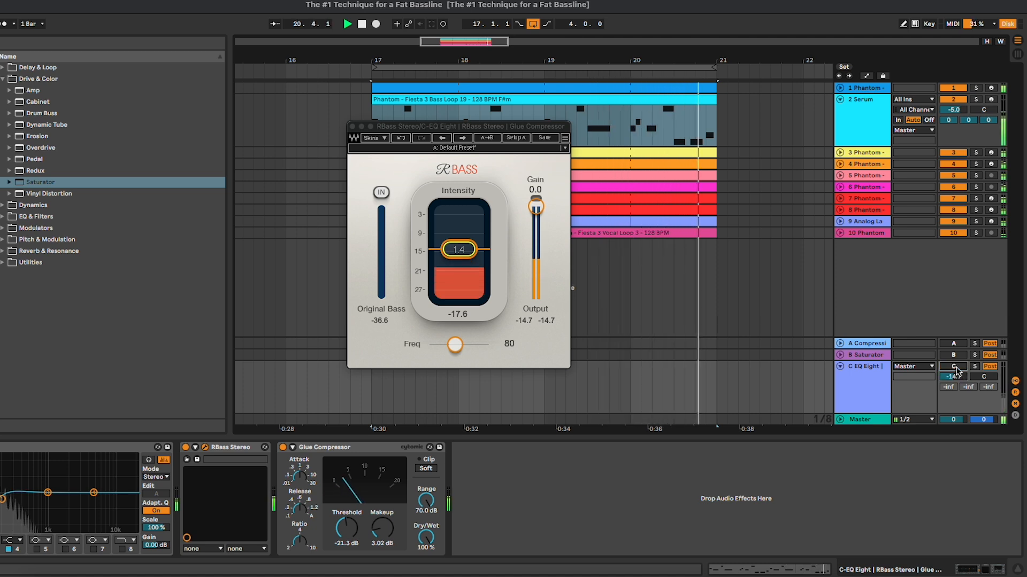
left_click(353, 127)
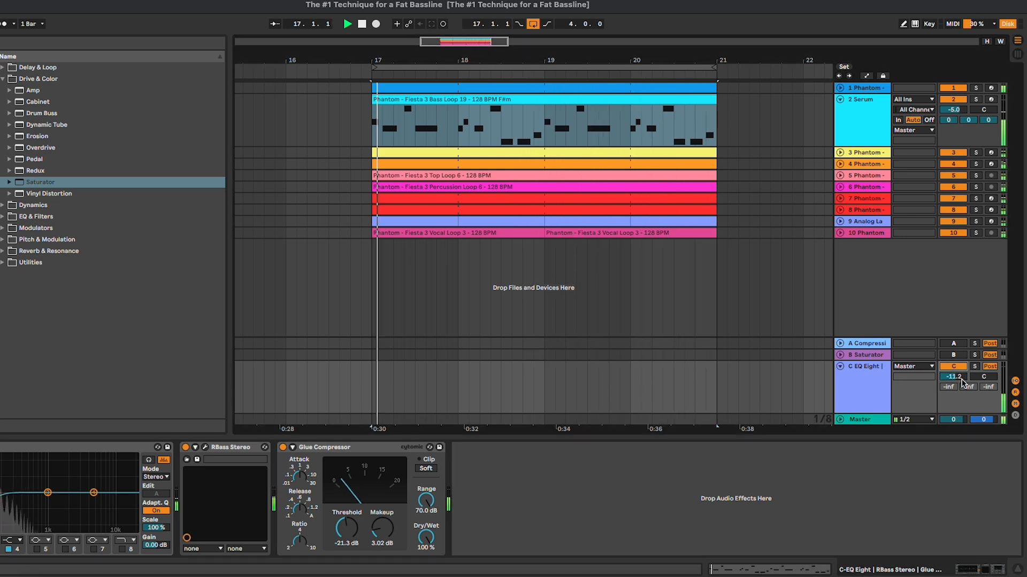
left_click_drag(961, 371, 961, 345)
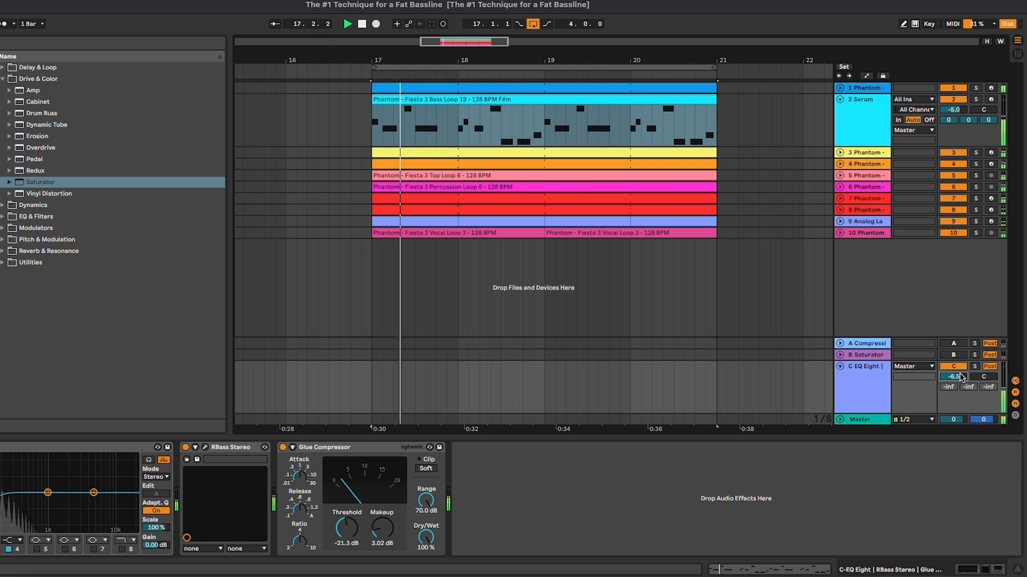
Boost band 3 of return C's EQ Eight while listening to the return soloed
left_click(975, 367)
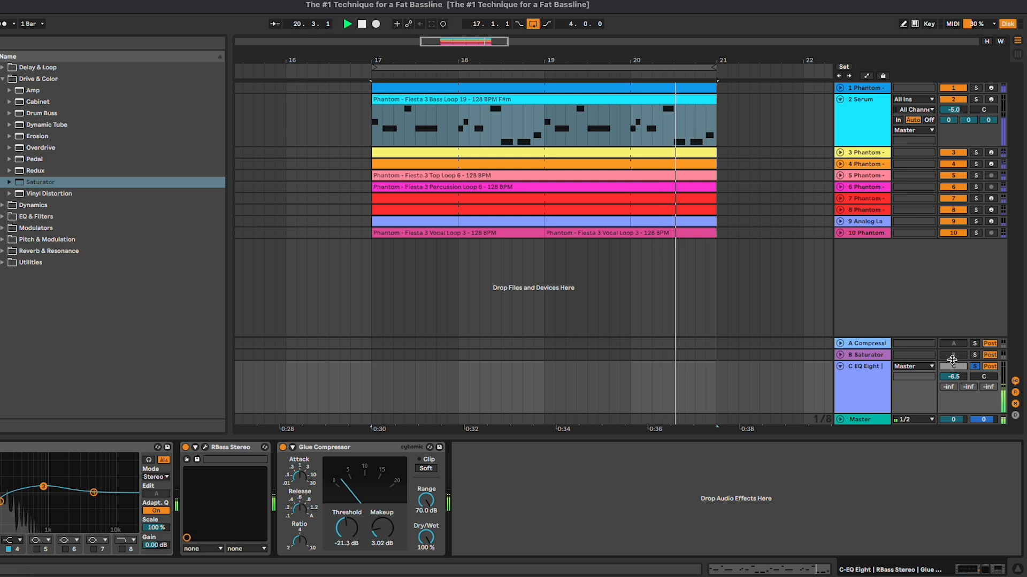
left_click(975, 366)
Compare the mix with return C off and on, and set its volume to -7.5 dB
left_click(956, 367)
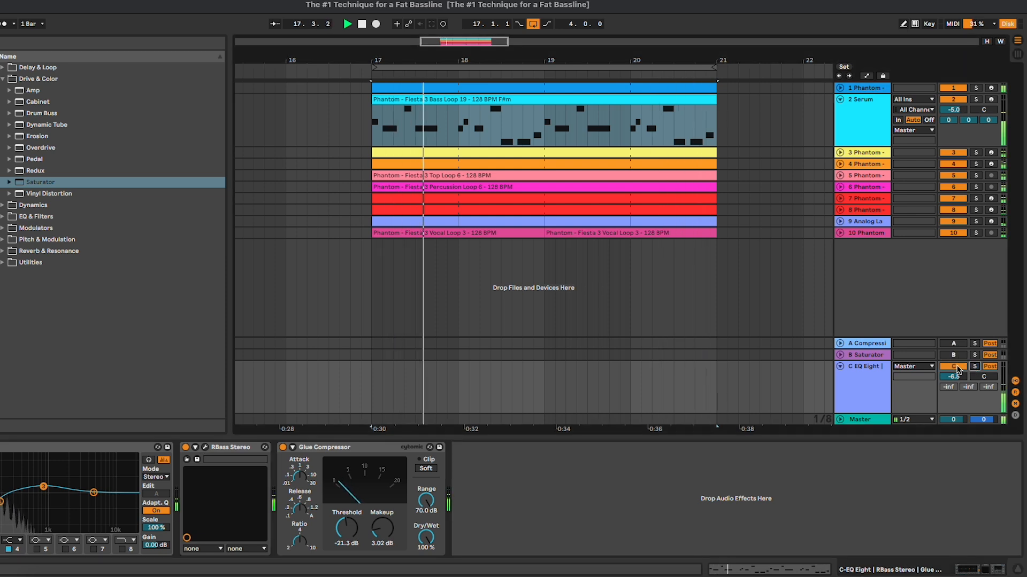
left_click(956, 367)
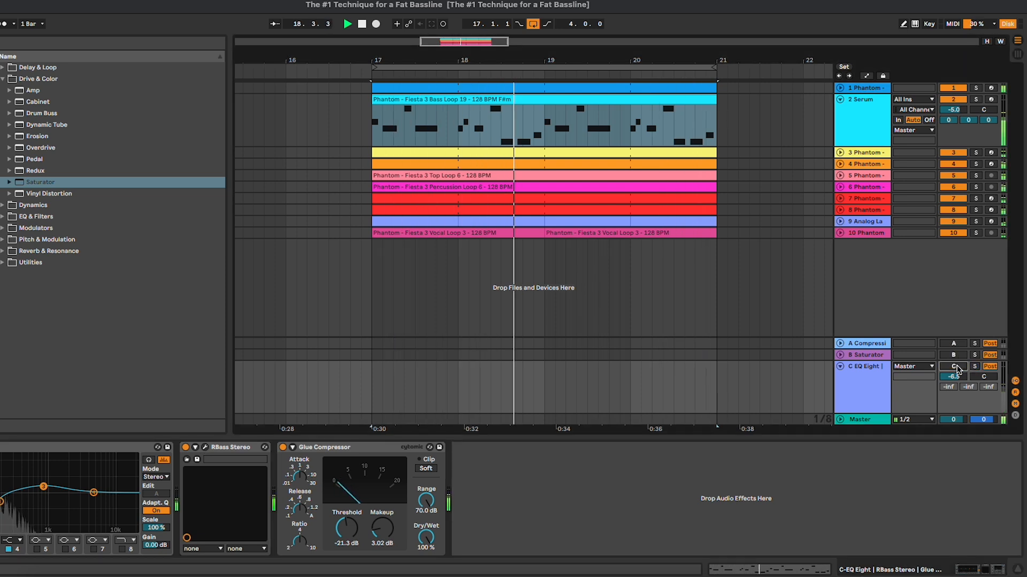
left_click(956, 367)
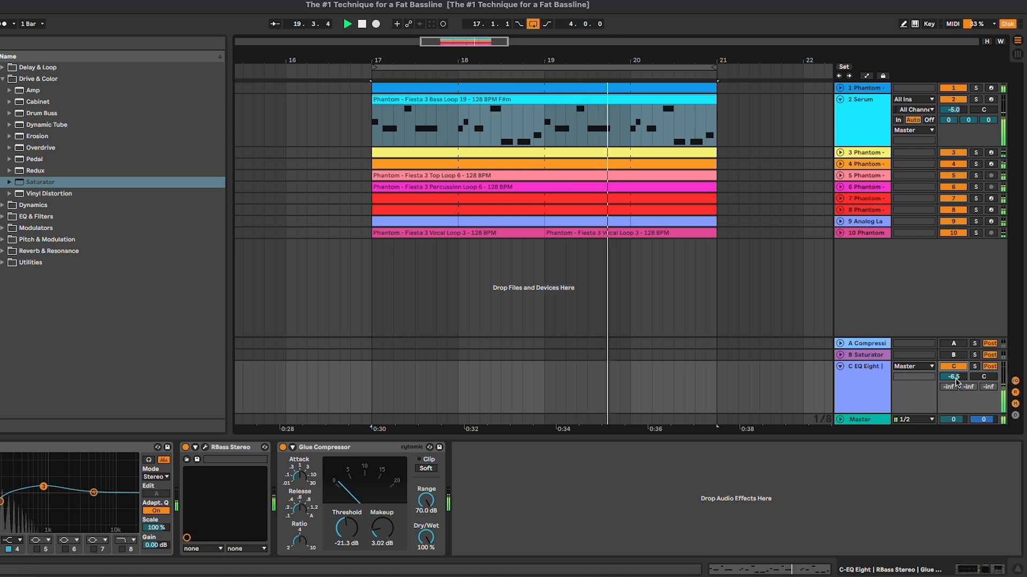
left_click_drag(954, 376, 953, 381)
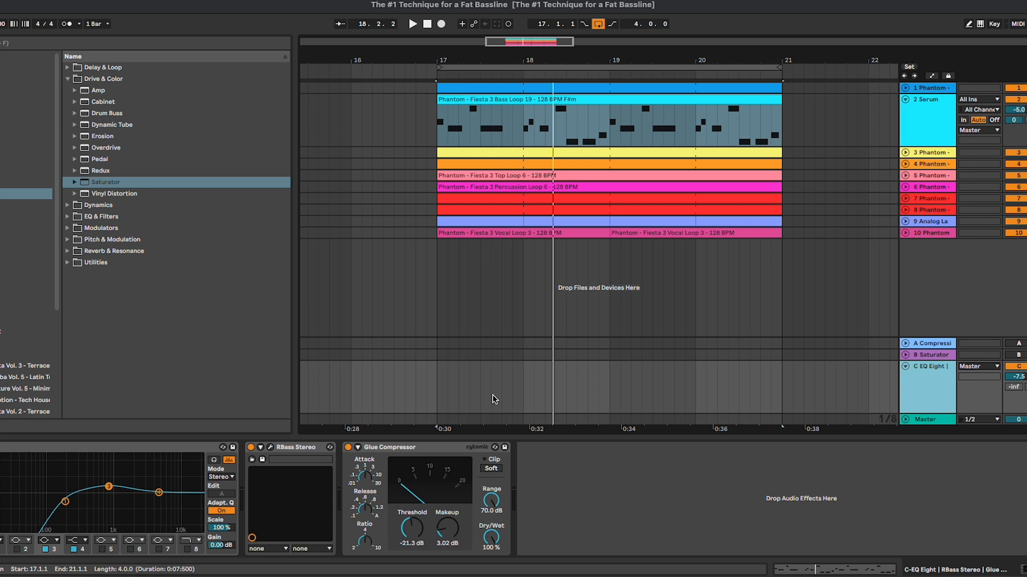
Lower the frequency of the band 1 low cut in return C's EQ Eight
left_click_drag(66, 502, 59, 502)
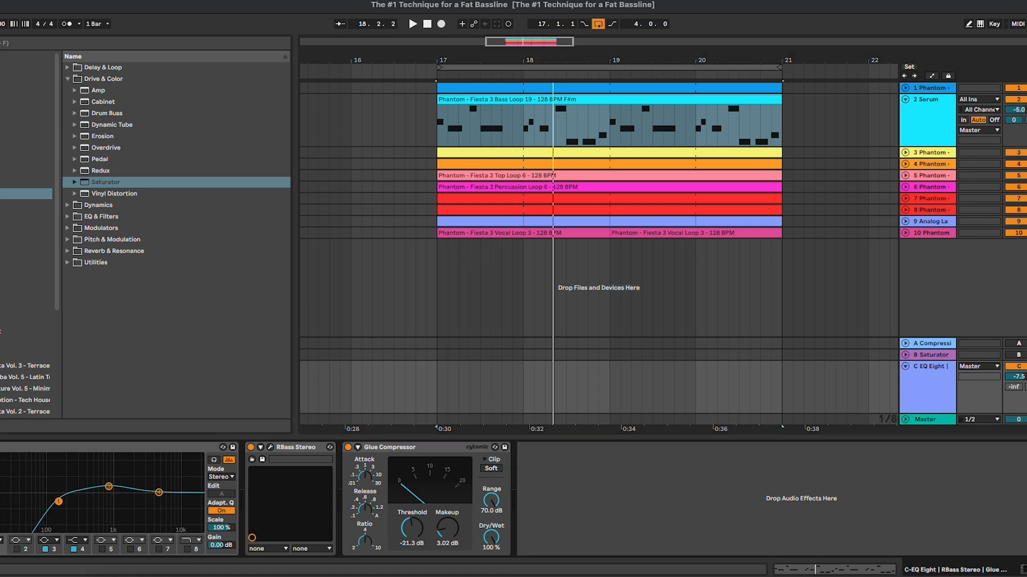